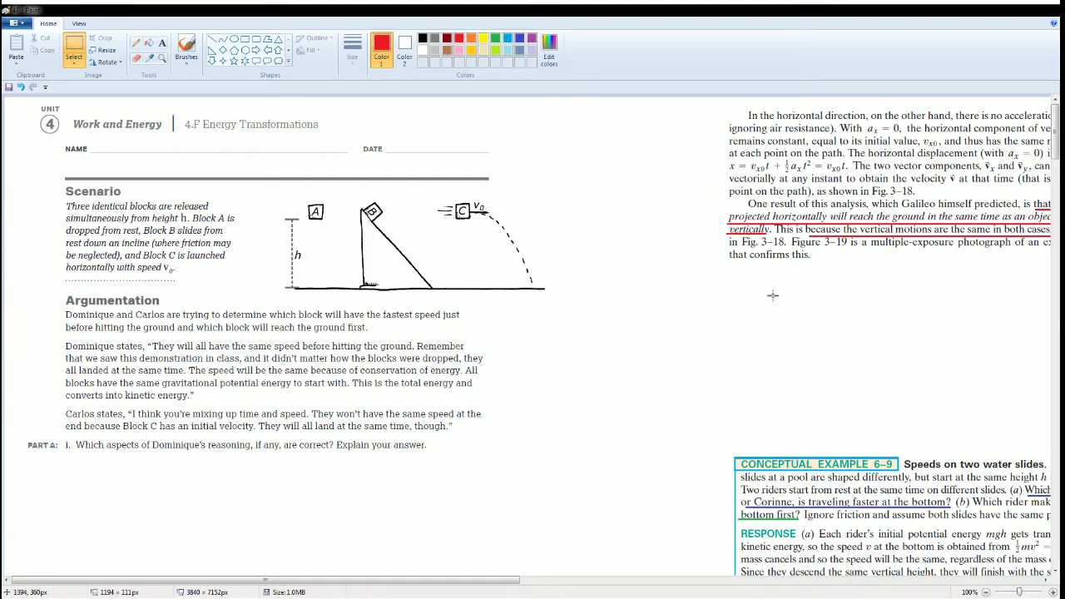
Step: Redo the first red bullet answer under question i on energy conservation
scroll(514, 451, down, 3)
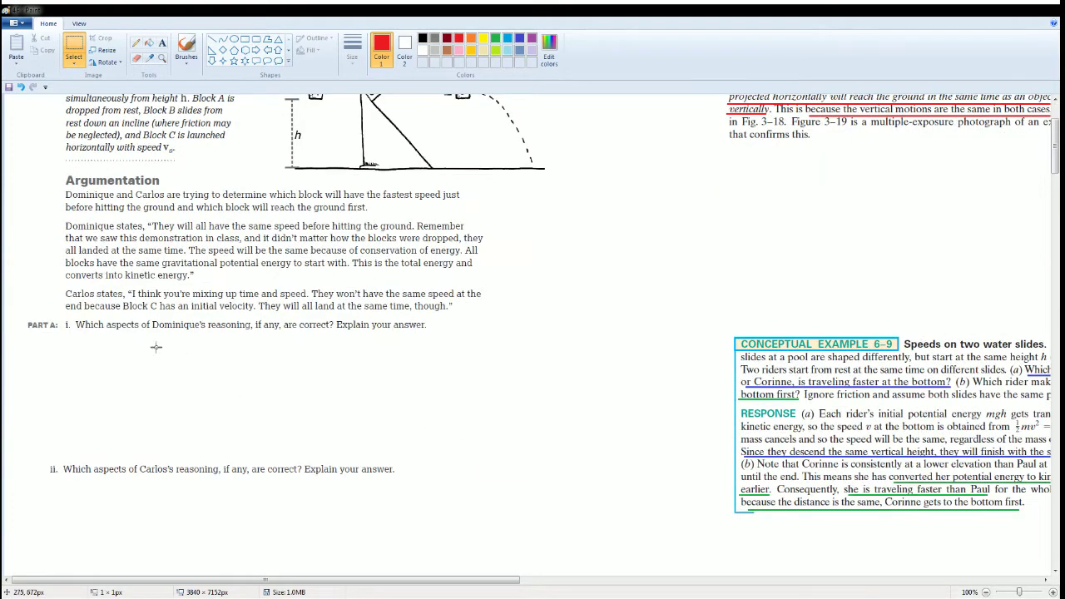
scroll(136, 378, down, 3)
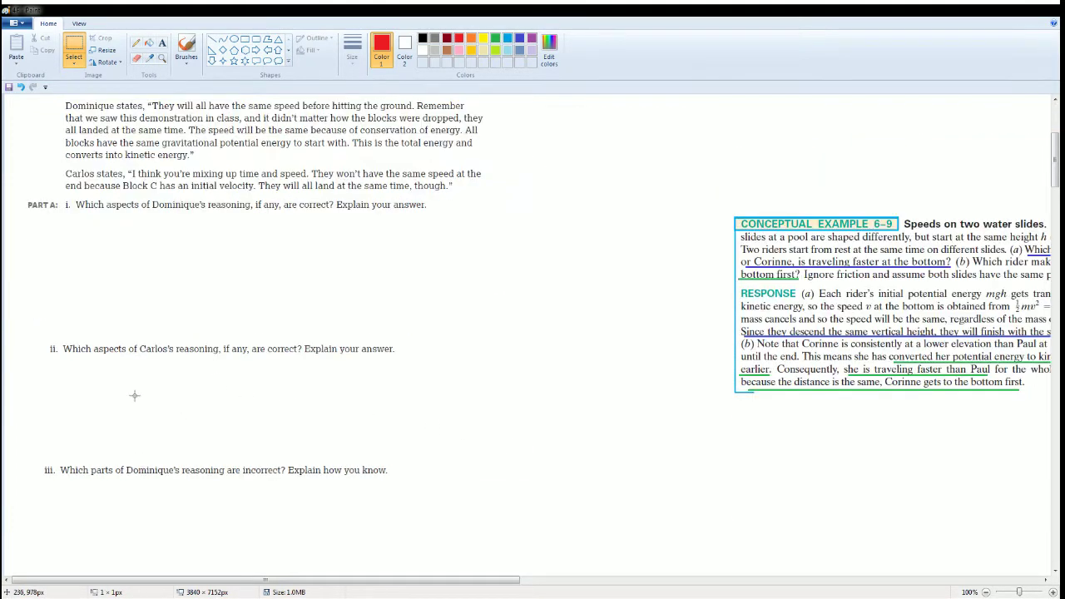
scroll(211, 361, down, 6)
scroll(211, 361, up, 3)
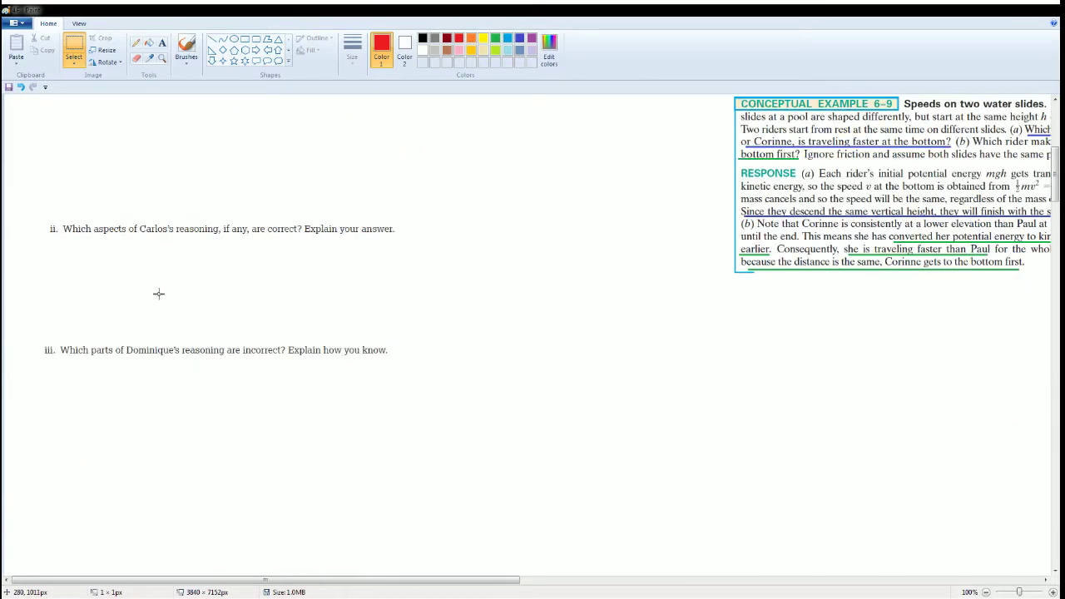
scroll(162, 313, down, 3)
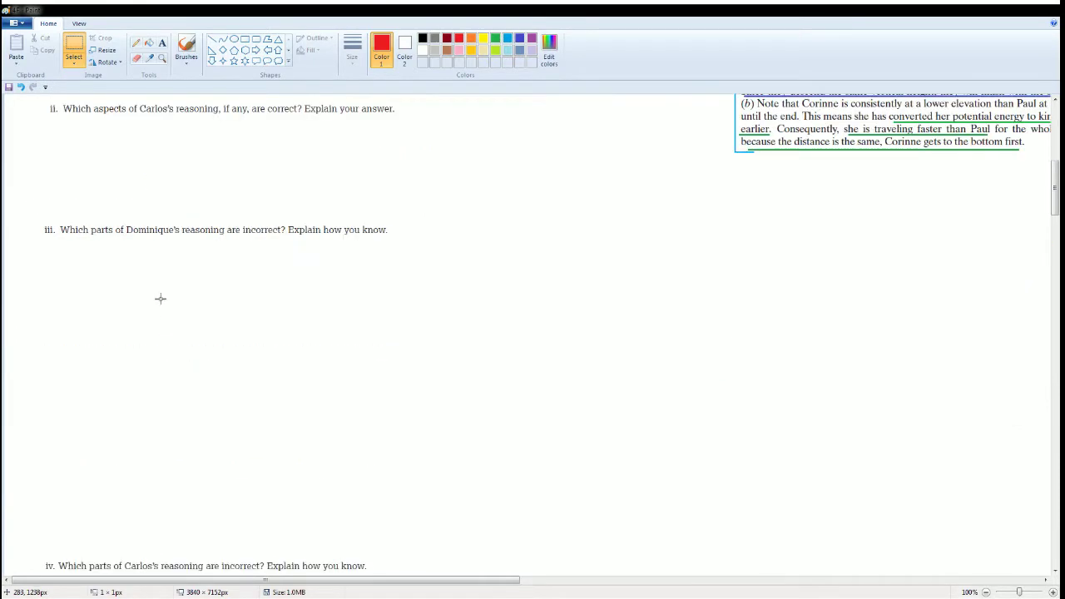
scroll(213, 375, up, 10)
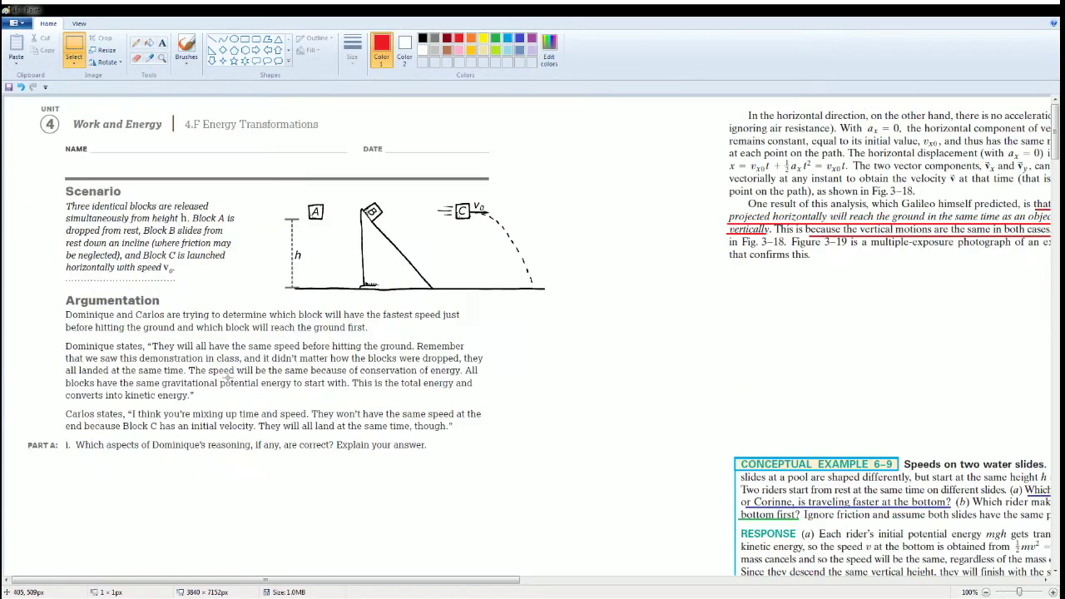
drag(351, 581, 622, 580)
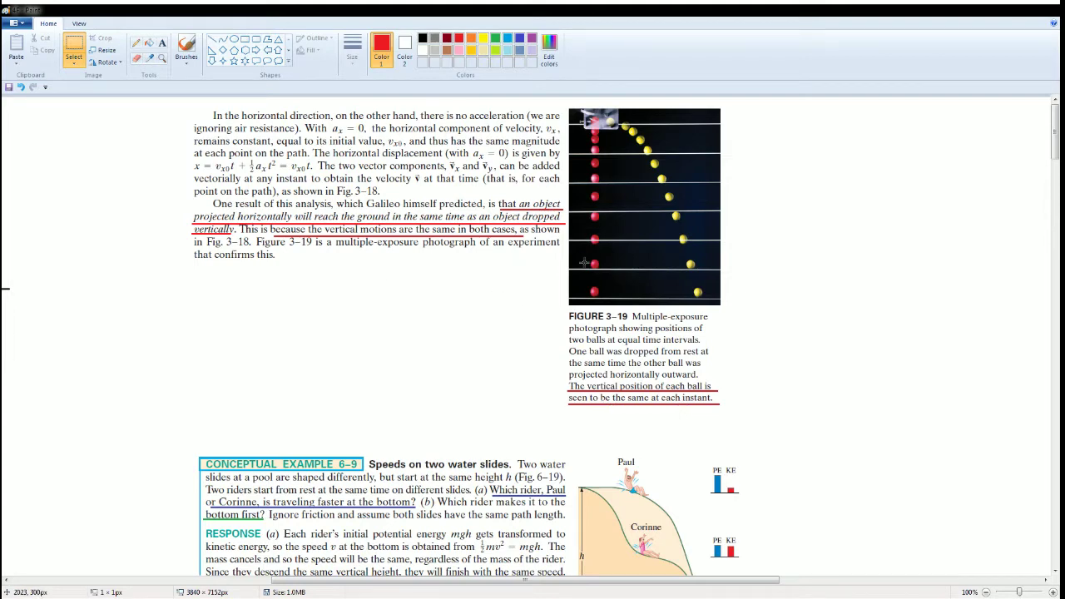
scroll(496, 379, down, 5)
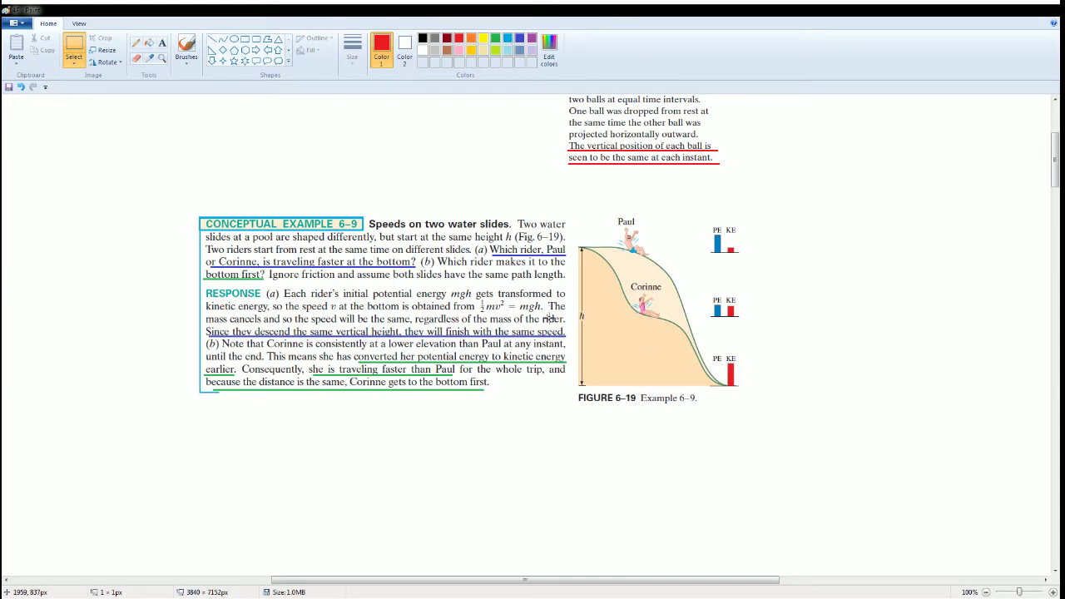
scroll(551, 331, up, 3)
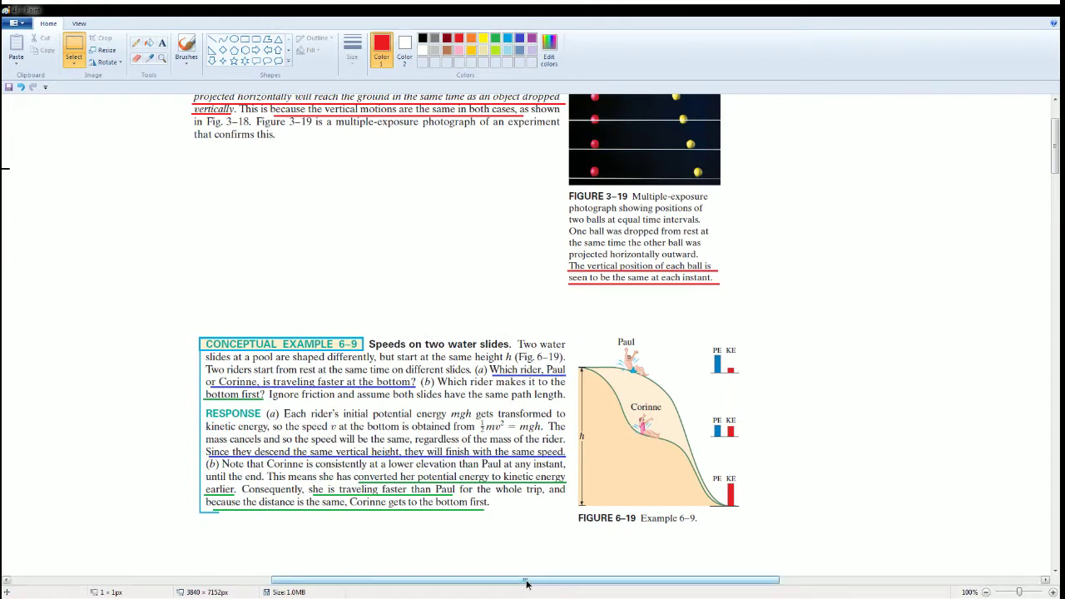
drag(523, 580, 265, 580)
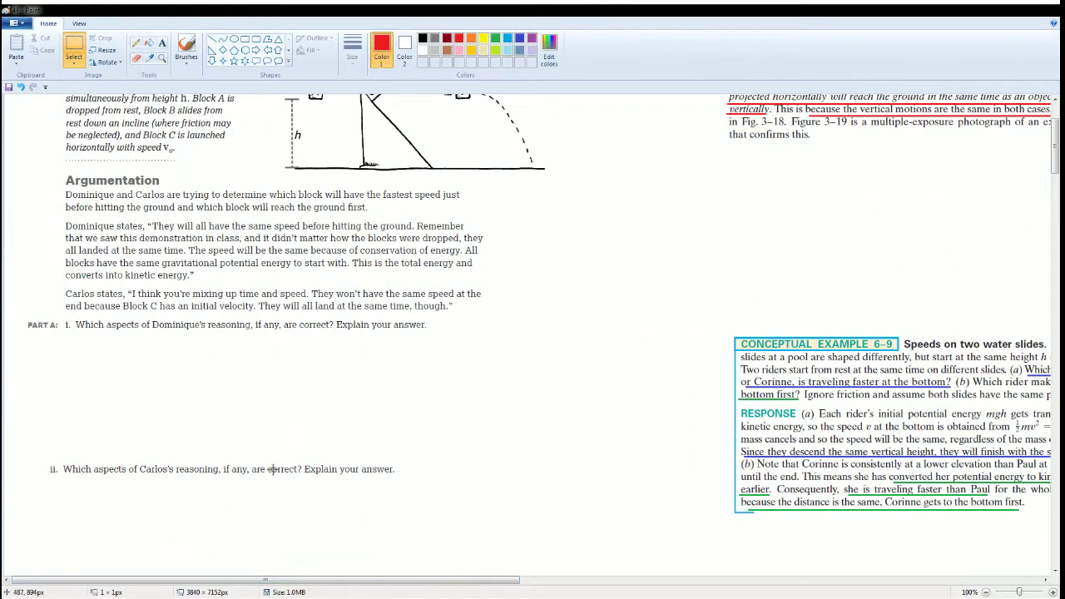
scroll(268, 471, down, 3)
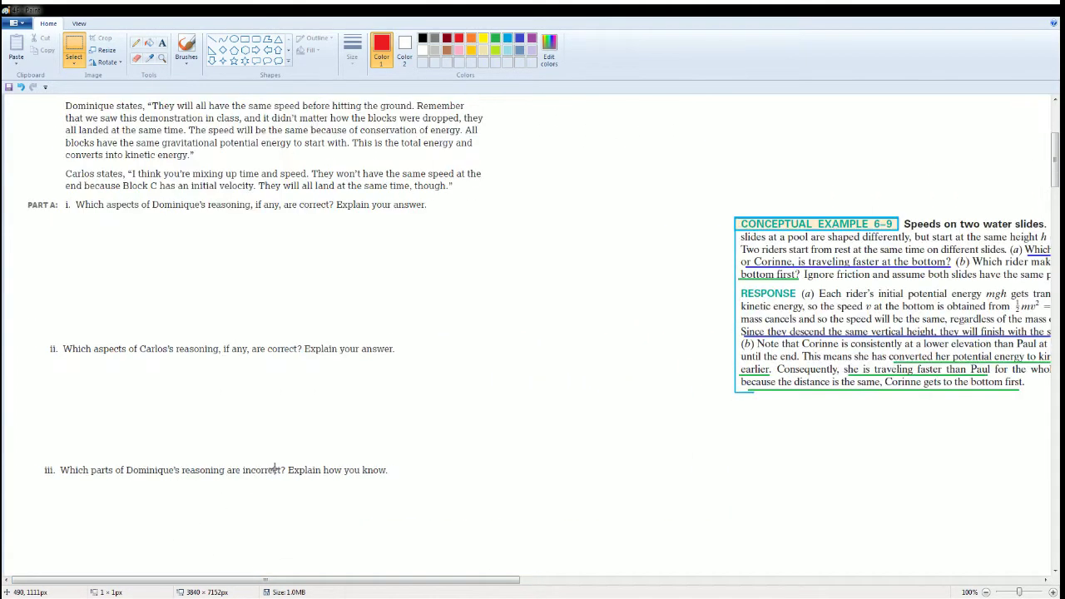
click(21, 87)
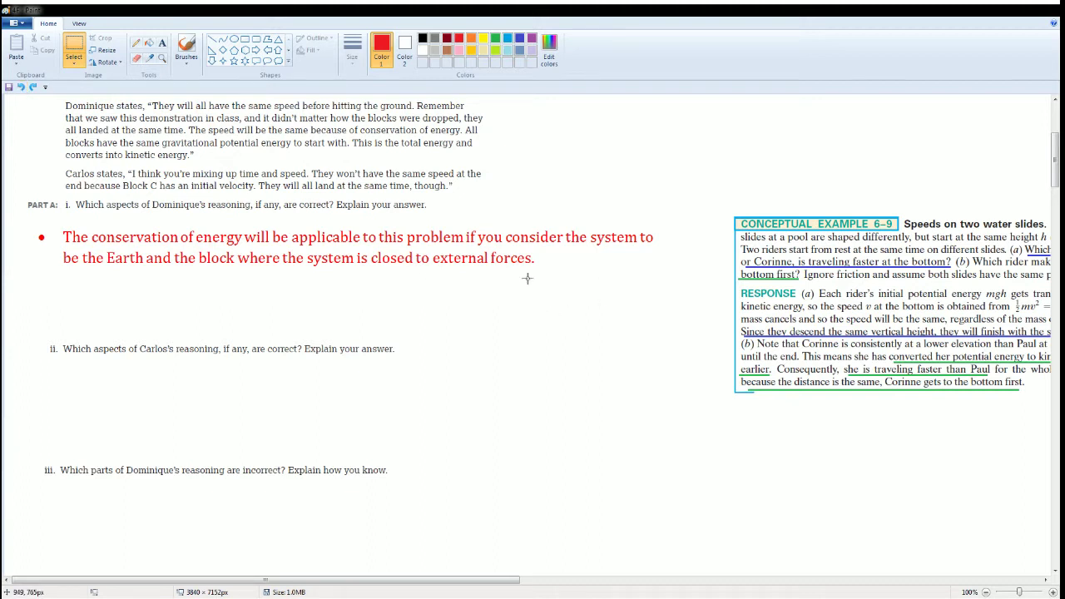
Step: Redo the second red bullet for question i, citing the closed Earth-block system
click(22, 88)
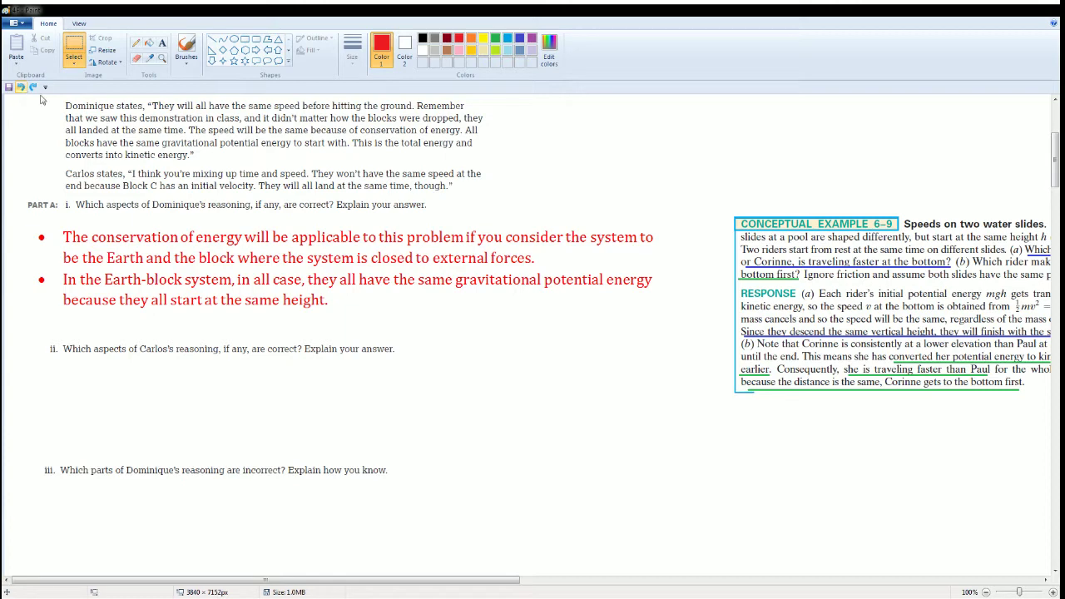
drag(230, 580, 542, 580)
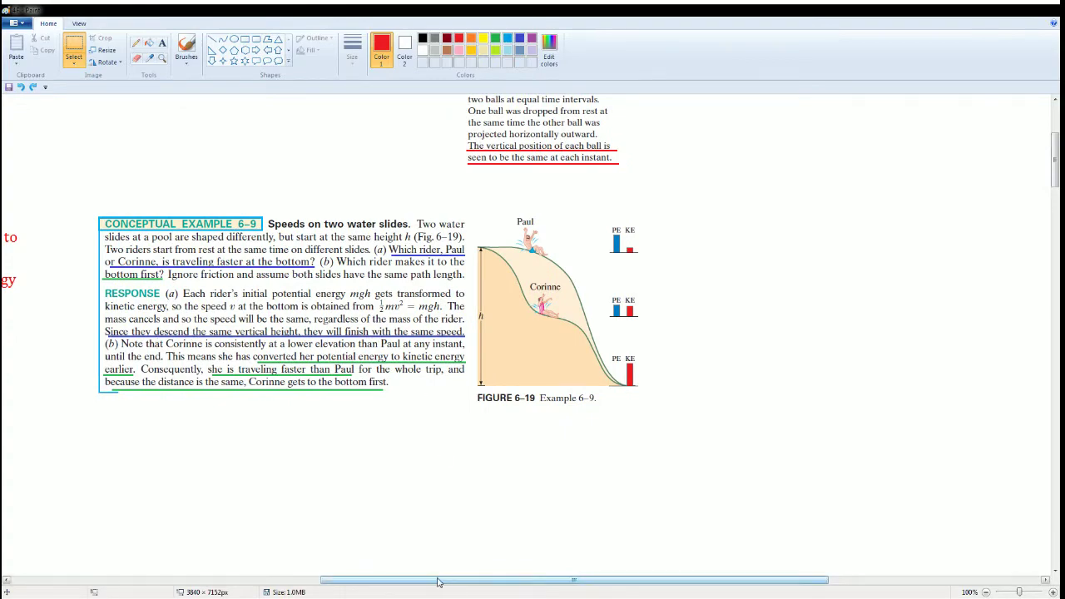
drag(440, 580, 133, 580)
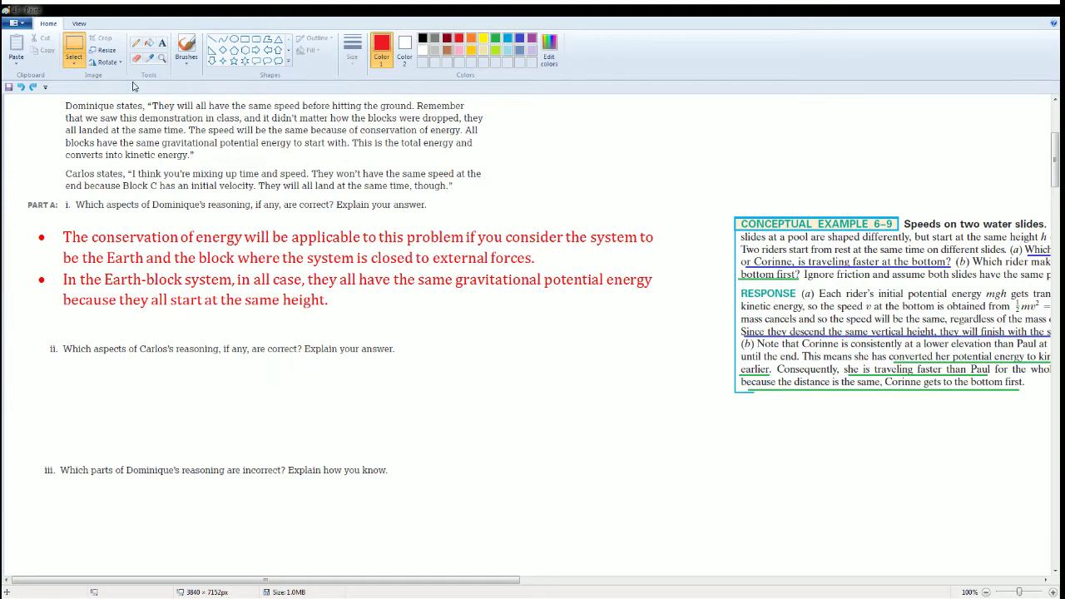
click(21, 88)
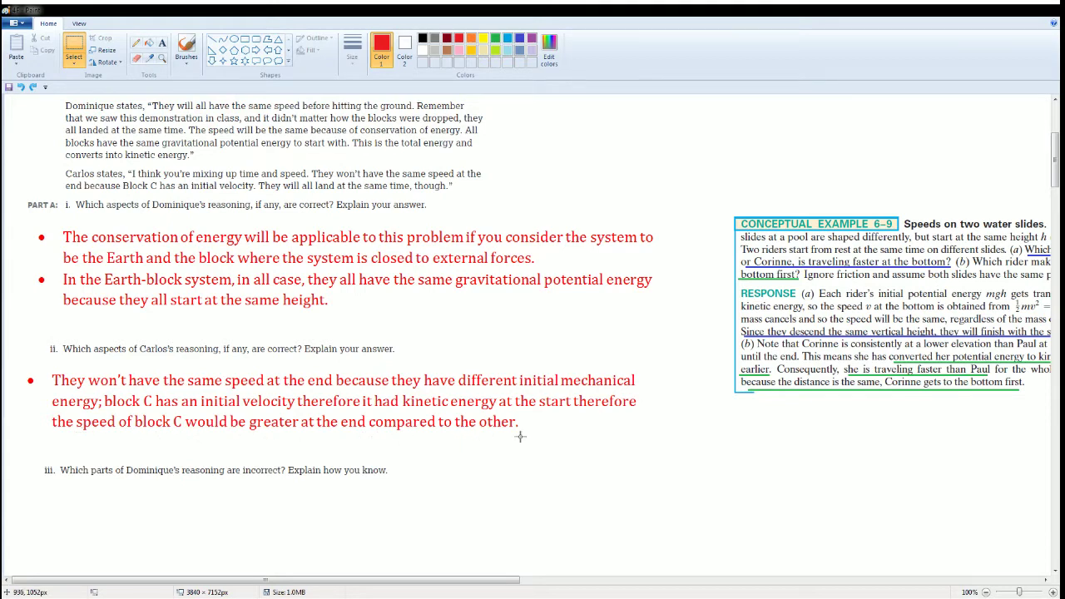
scroll(520, 436, up, 3)
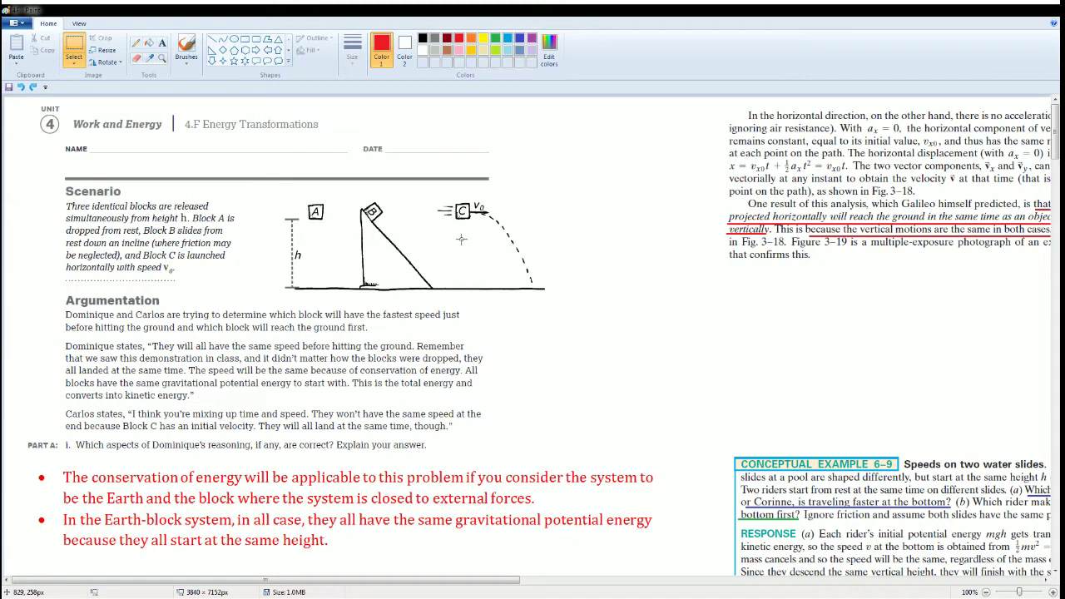
Step: Restore both question iii answers: block C ends fastest, ramp-bound block B takes longest
scroll(382, 323, down, 5)
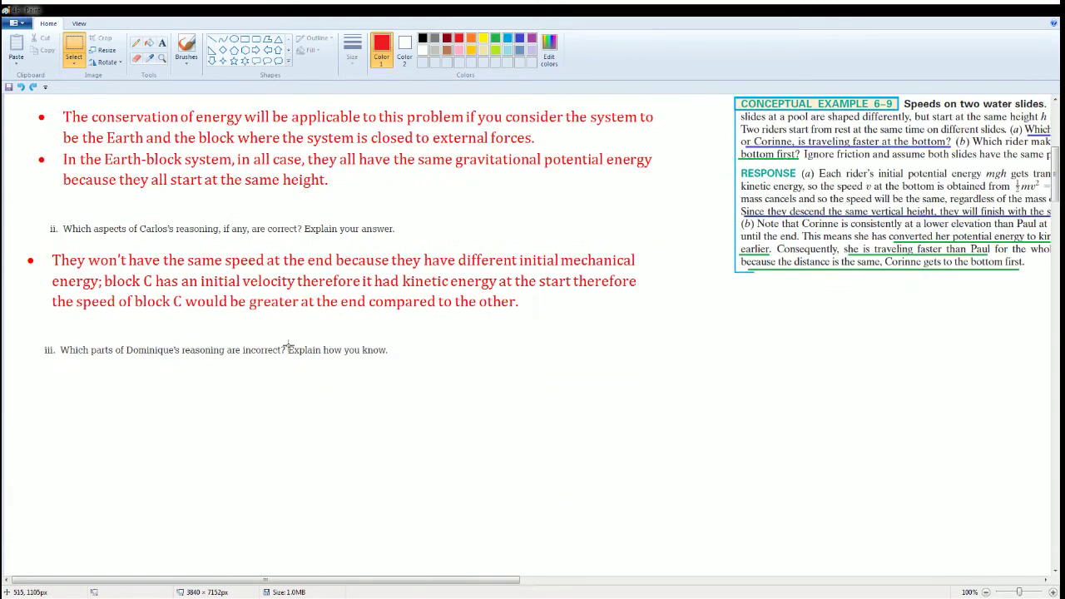
scroll(188, 328, down, 2)
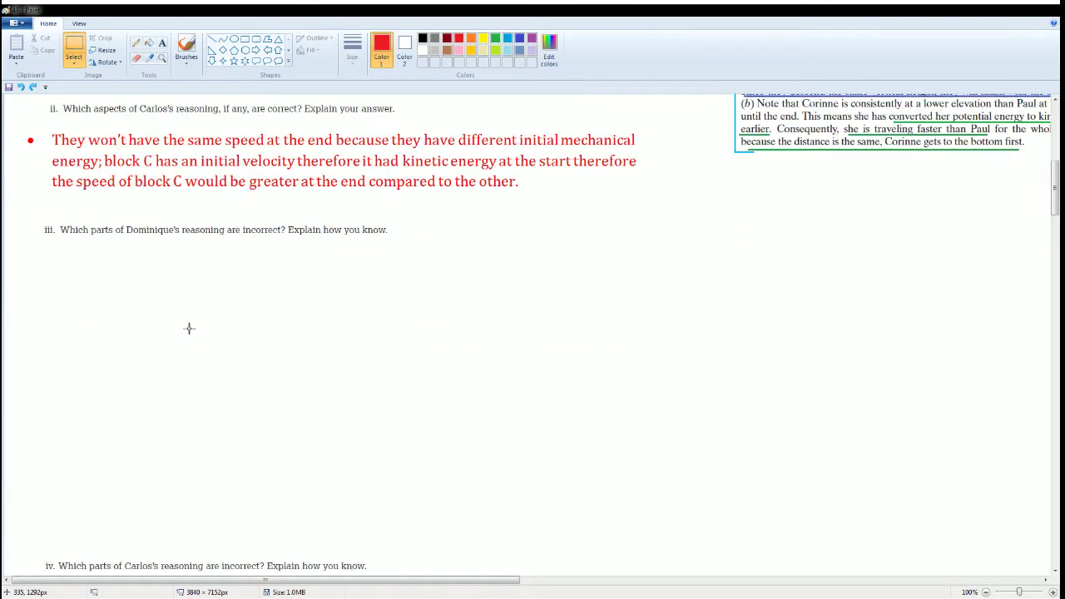
click(26, 91)
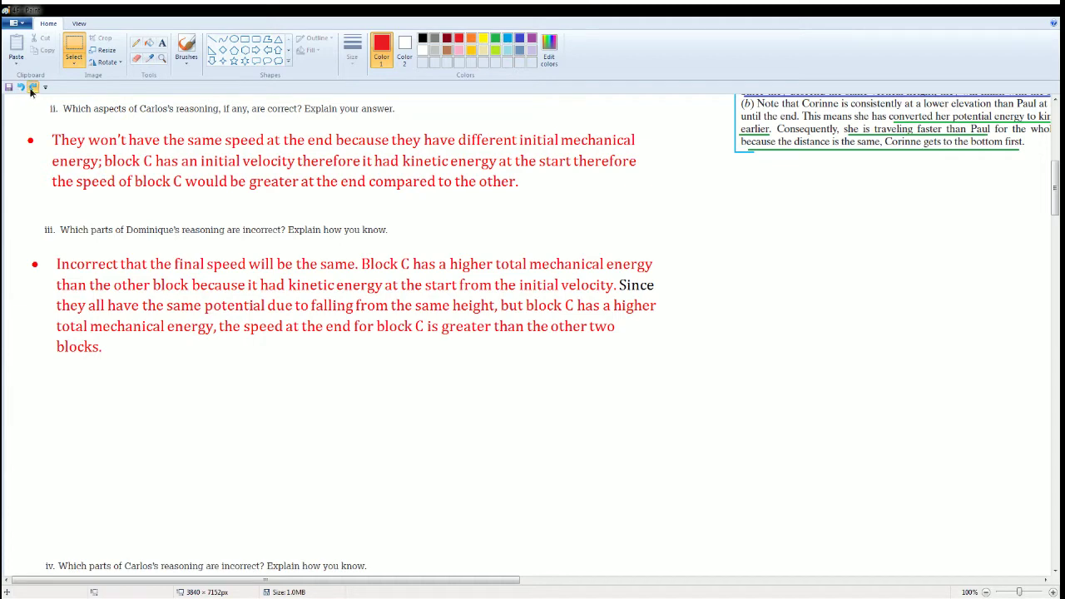
click(32, 87)
click(21, 88)
click(21, 88)
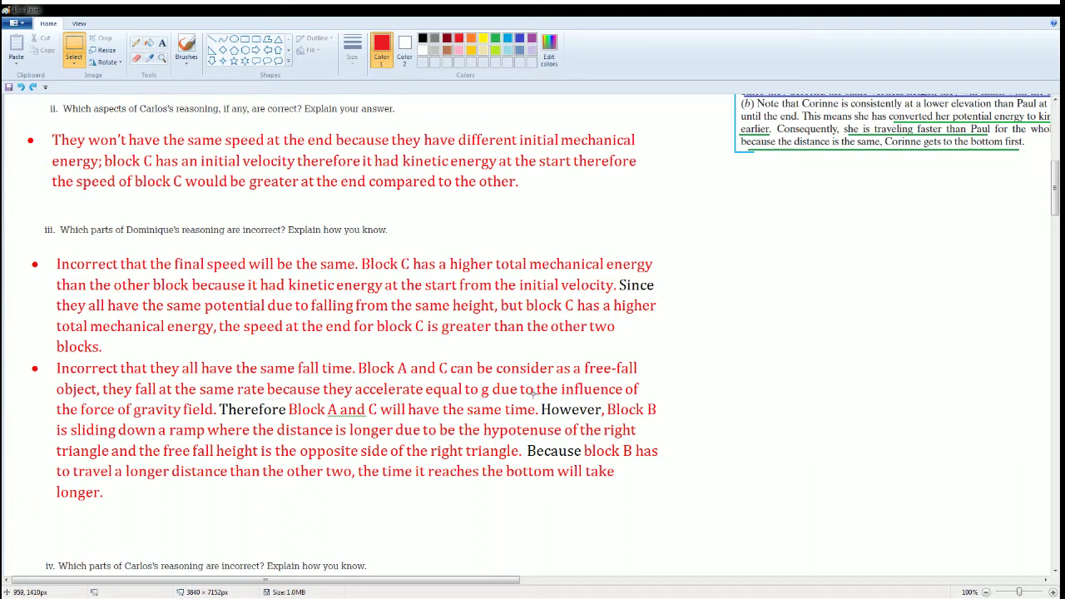
scroll(208, 422, up, 3)
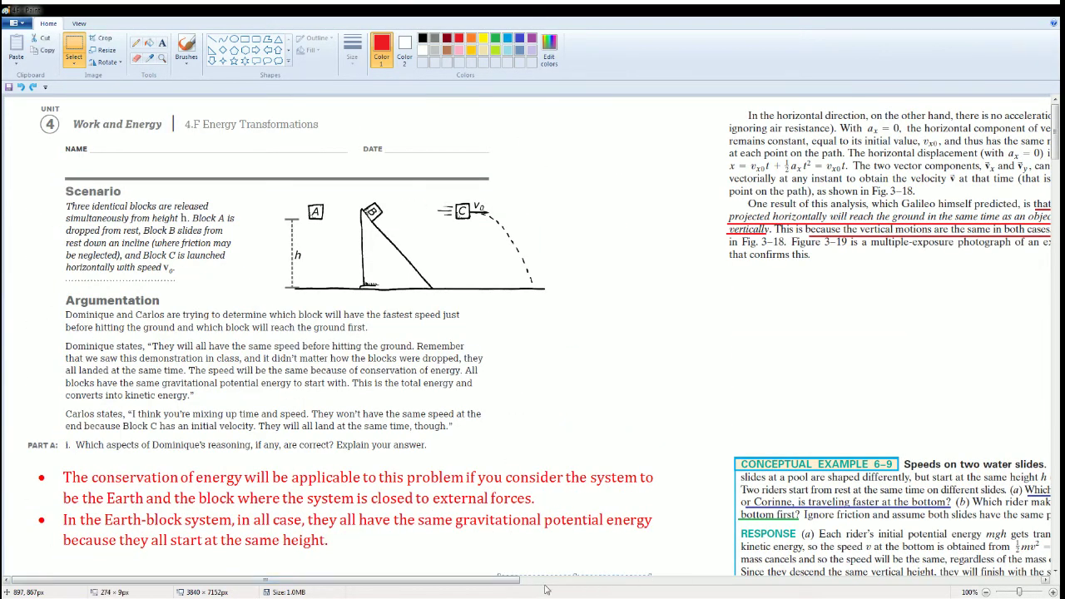
mouse_move(524, 581)
mouse_down()
mouse_move(650, 585)
mouse_move(496, 581)
mouse_up()
scroll(462, 566, down, 10)
scroll(280, 468, up, 5)
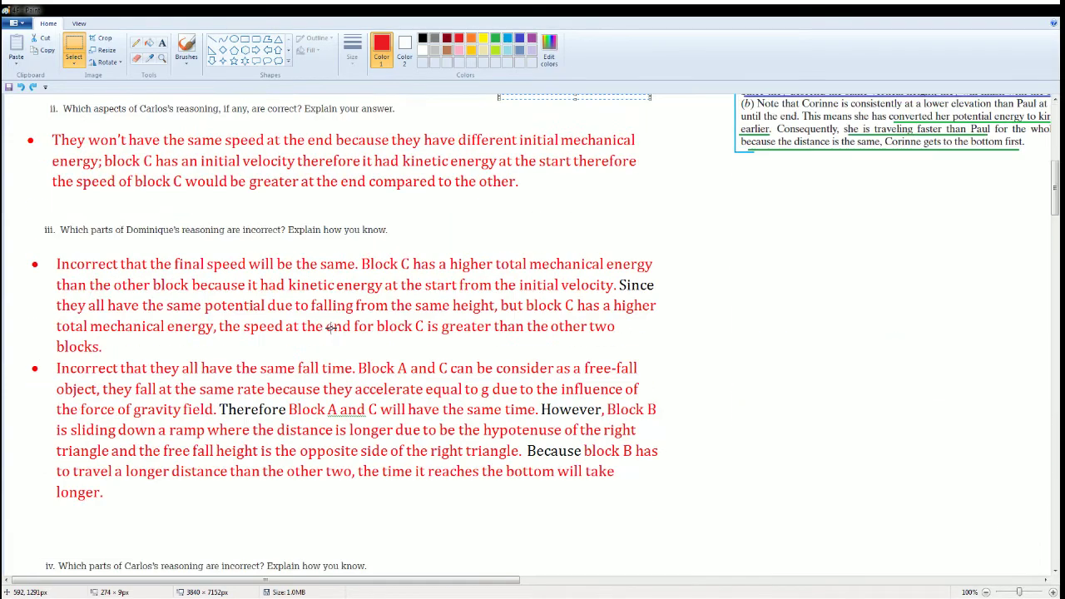
scroll(337, 324, down, 5)
scroll(357, 457, up, 5)
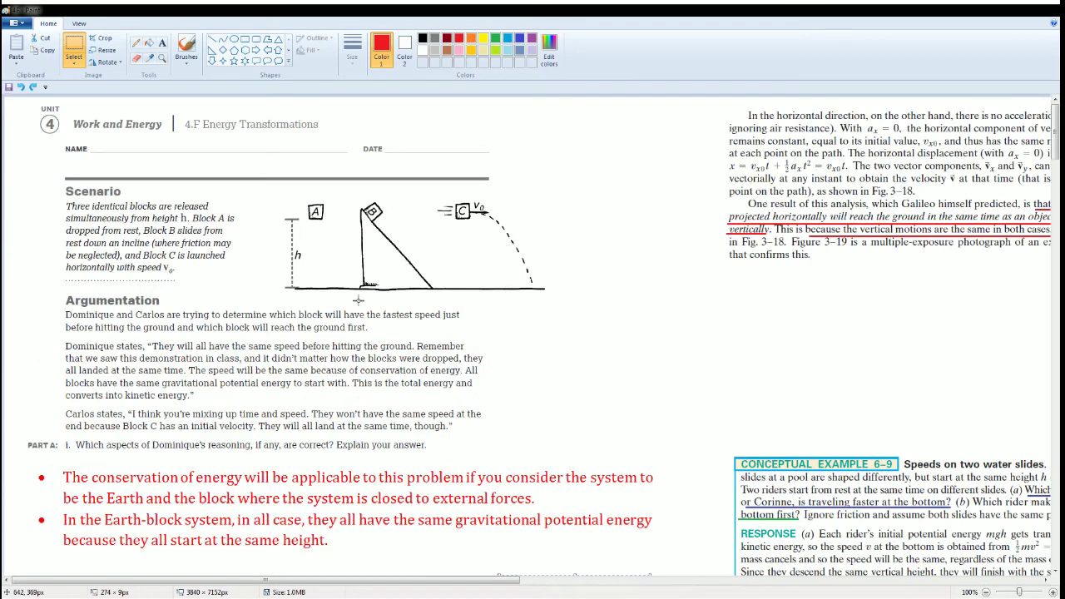
scroll(359, 301, down, 4)
scroll(359, 301, down, 4)
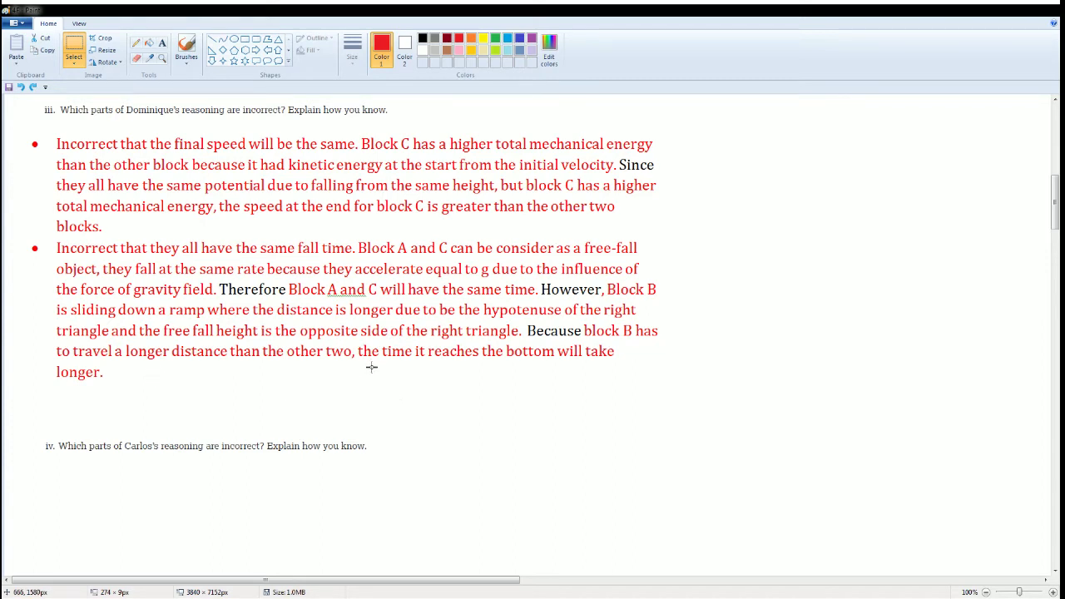
scroll(350, 390, down, 5)
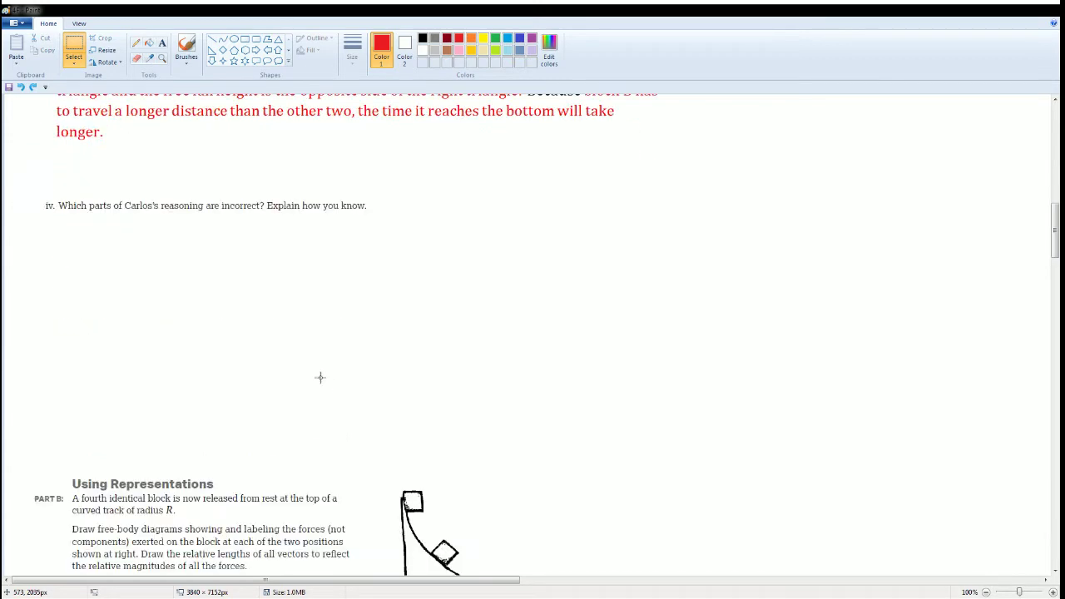
click(21, 88)
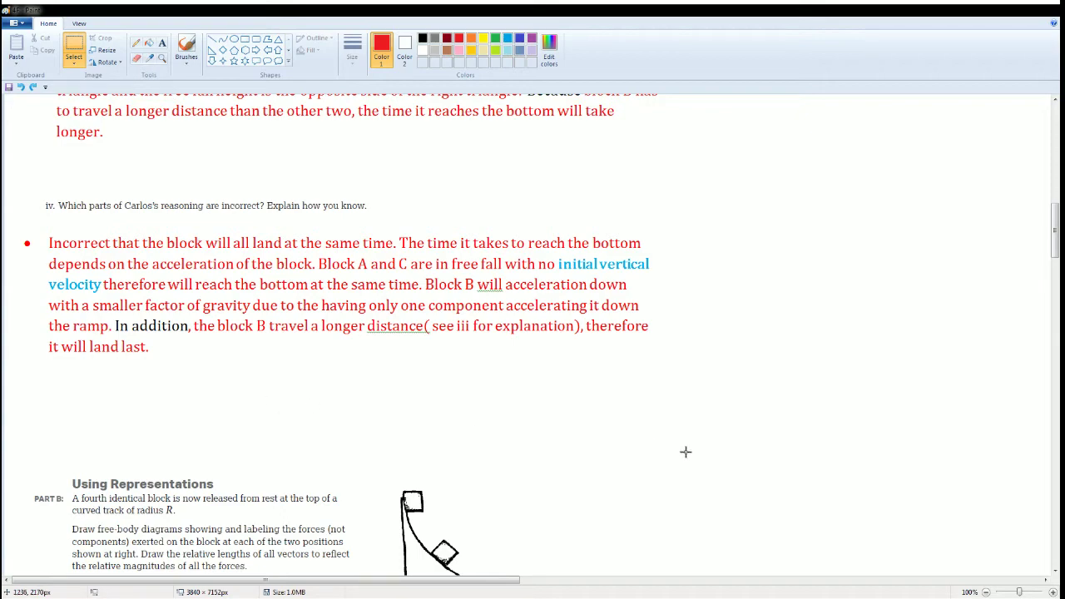
drag(381, 582, 409, 588)
scroll(494, 507, up, 15)
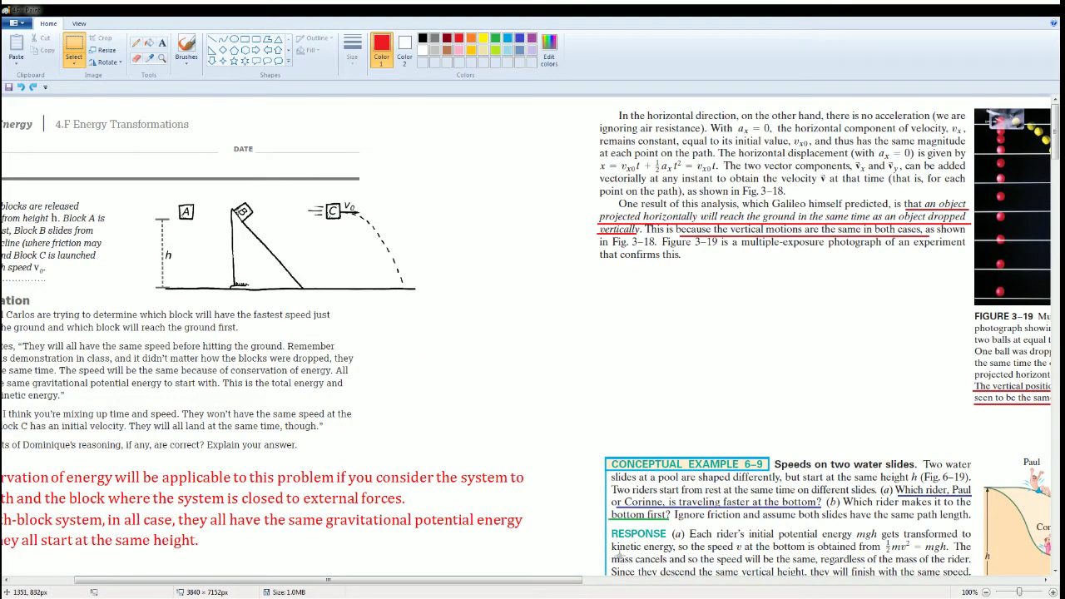
scroll(450, 576, down, 20)
drag(391, 580, 324, 580)
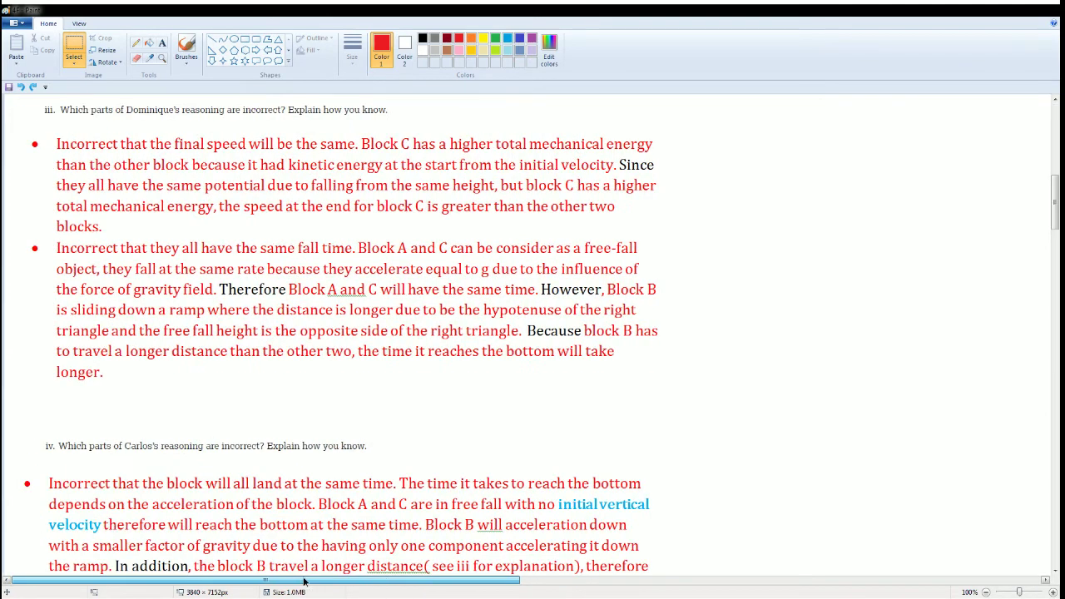
scroll(315, 548, down, 7)
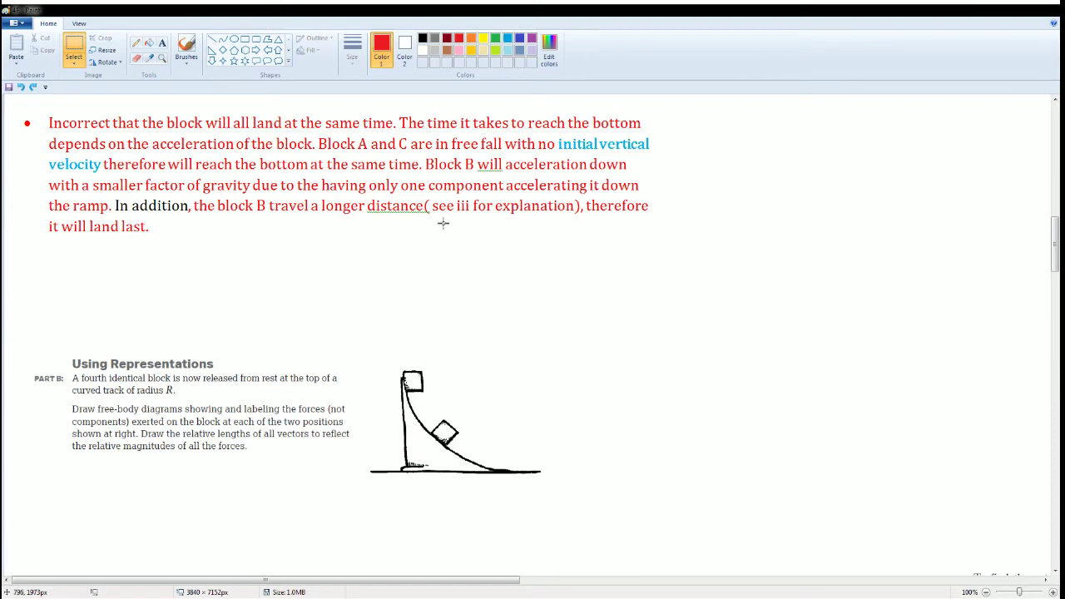
scroll(442, 223, up, 3)
scroll(281, 256, up, 1)
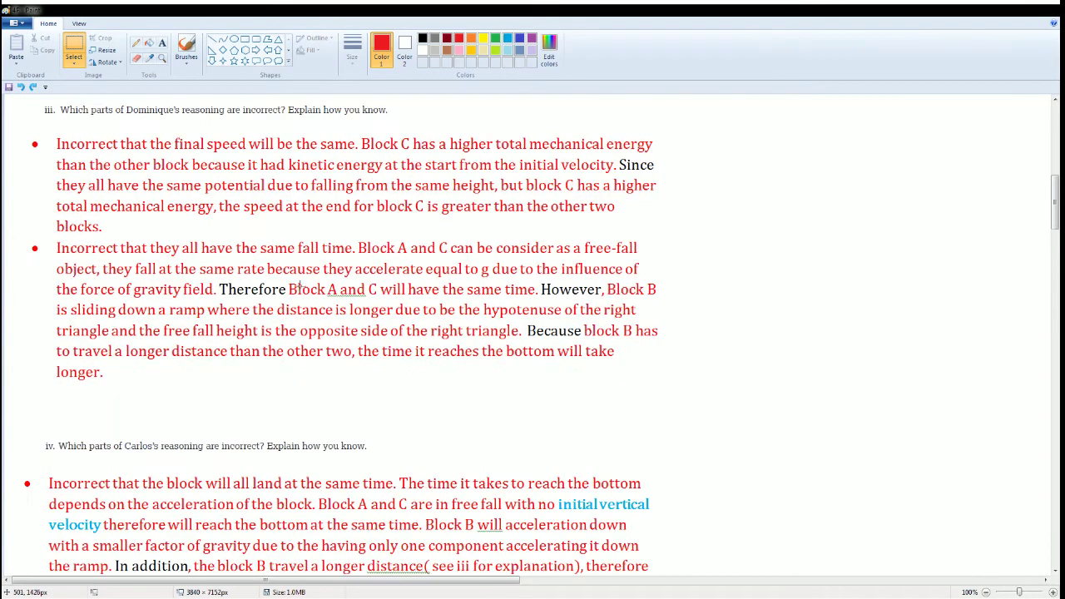
scroll(313, 398, down, 3)
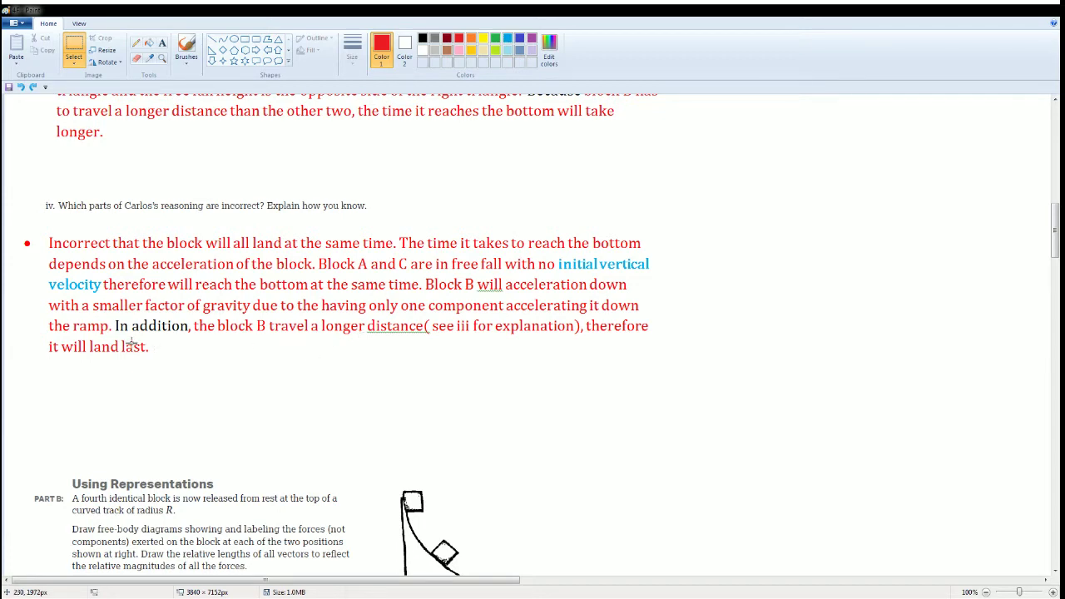
scroll(134, 341, up, 15)
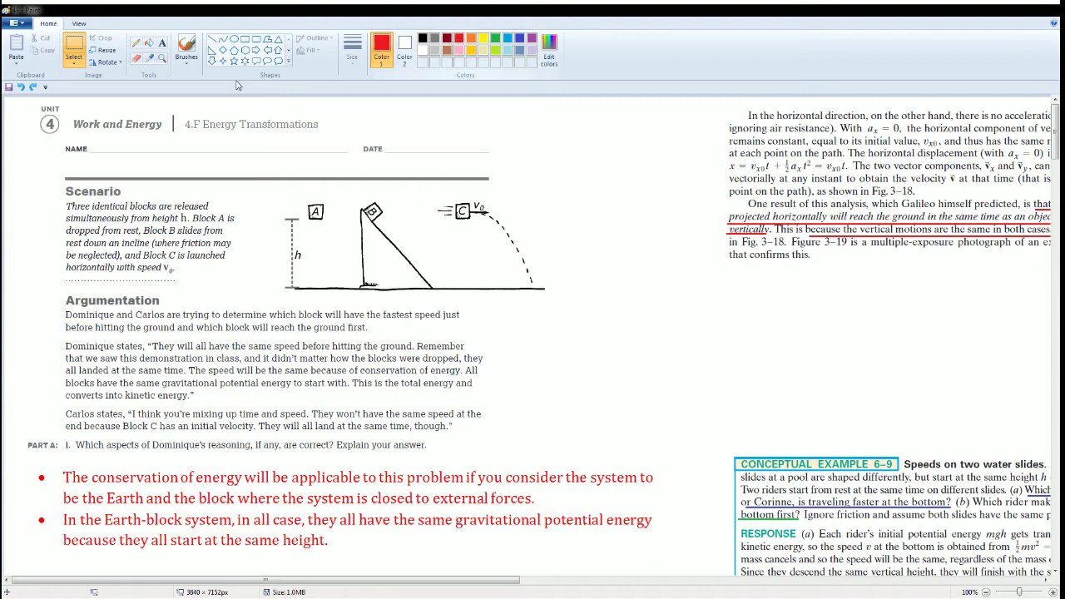
Step: Brush red force arrows on block B with the mg label on the incline
click(187, 47)
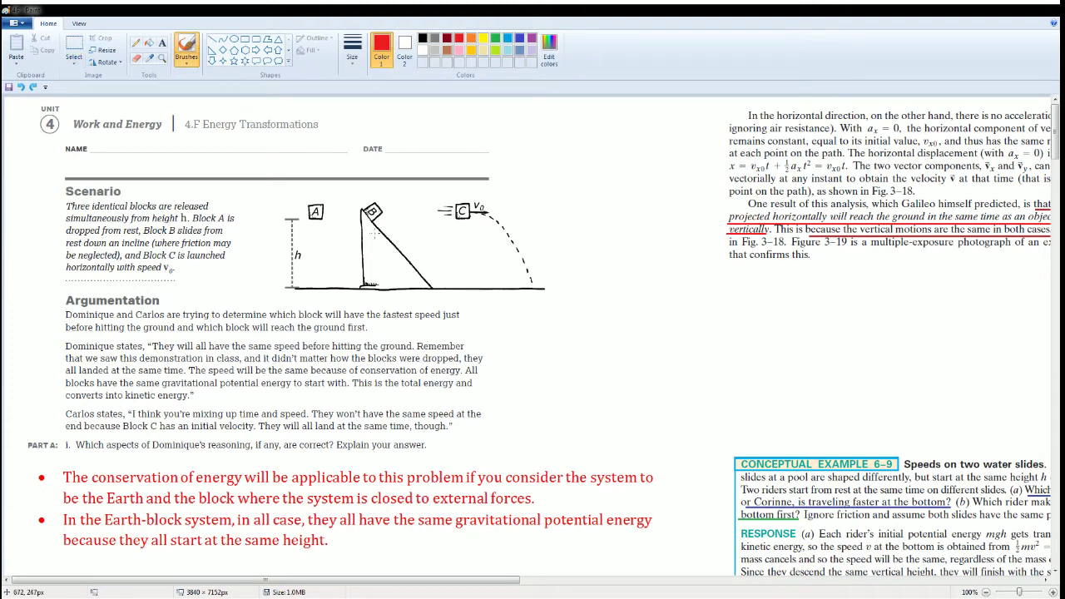
mouse_move(367, 215)
mouse_down()
mouse_move(366, 251)
mouse_move(386, 234)
mouse_move(385, 245)
mouse_move(405, 187)
mouse_move(396, 185)
mouse_move(408, 204)
mouse_move(409, 189)
mouse_move(421, 202)
mouse_move(389, 223)
mouse_move(403, 242)
mouse_move(409, 233)
mouse_move(409, 245)
mouse_move(427, 236)
mouse_move(414, 250)
mouse_up()
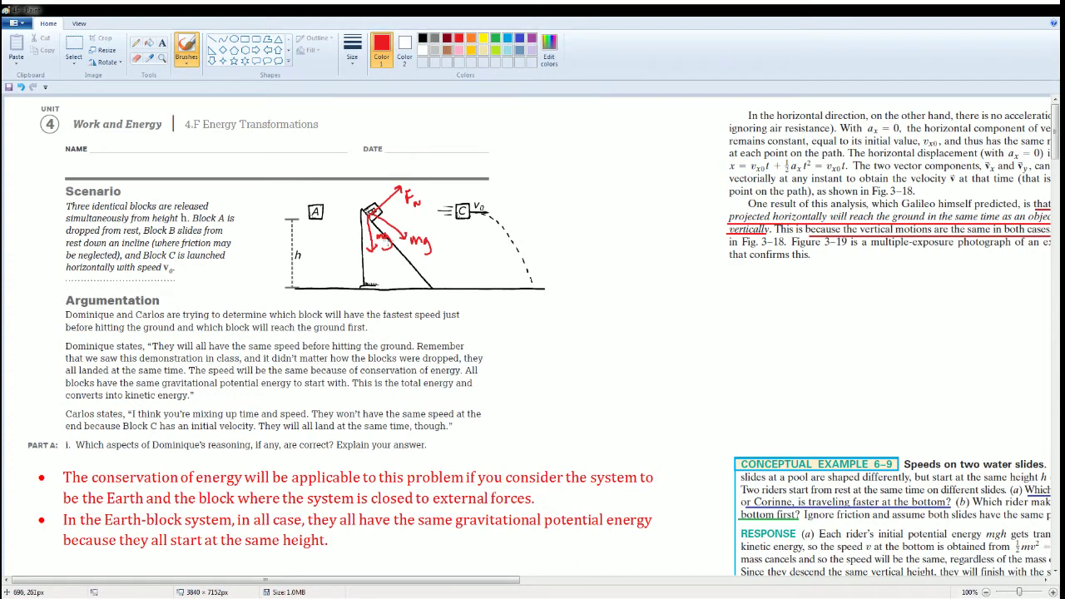
mouse_move(403, 238)
mouse_down()
mouse_move(374, 266)
mouse_move(374, 247)
mouse_up()
drag(434, 238, 457, 241)
Step: Erase the cosθ after mg and handwrite sinθ in its place
click(137, 58)
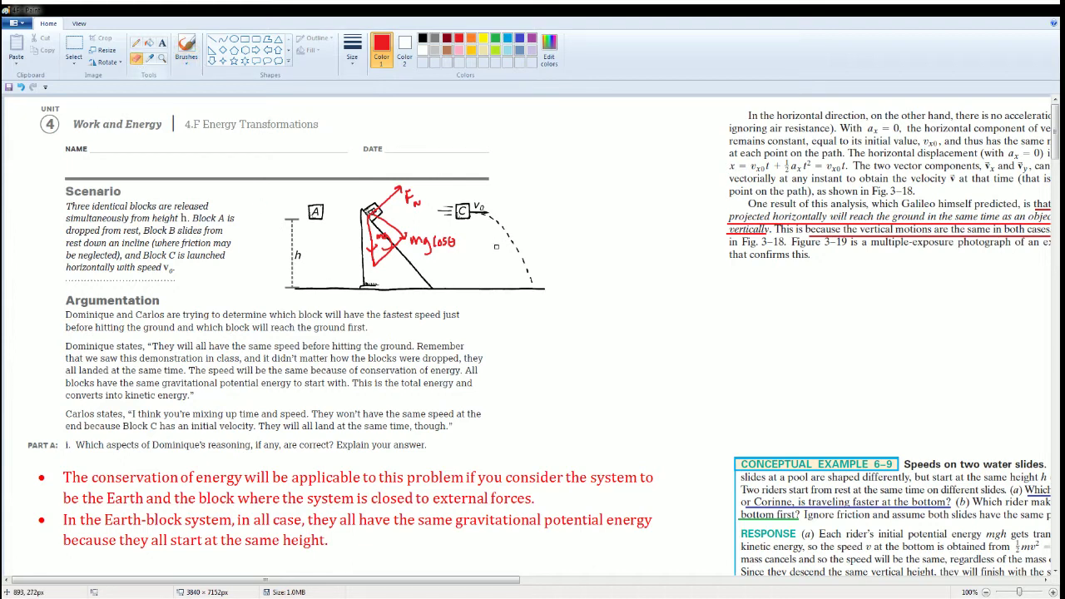
mouse_move(433, 241)
mouse_down()
mouse_move(449, 241)
mouse_move(433, 246)
mouse_up()
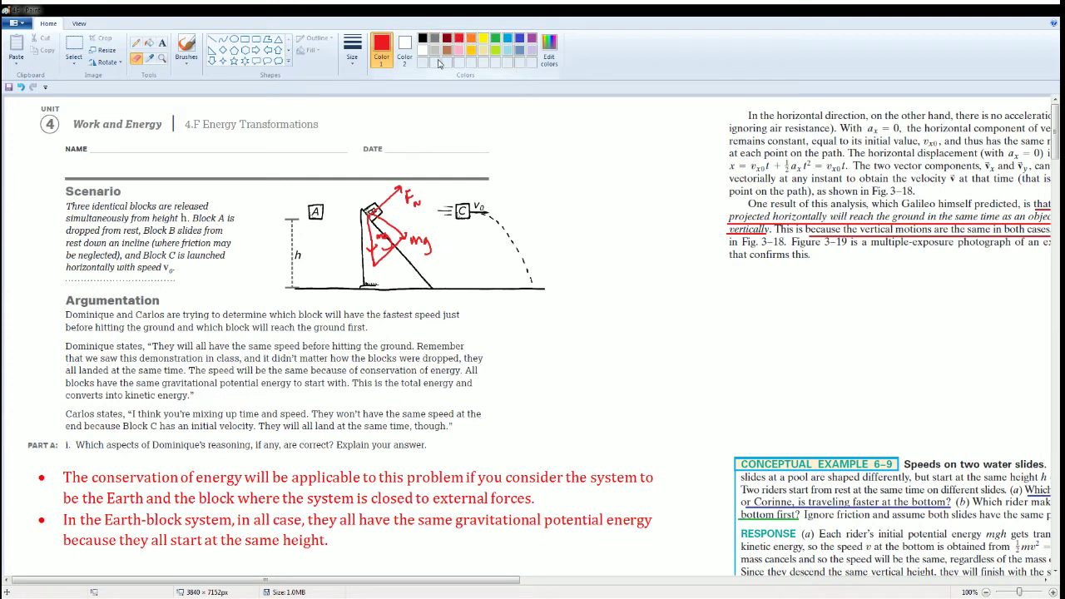
click(188, 46)
drag(431, 235, 452, 240)
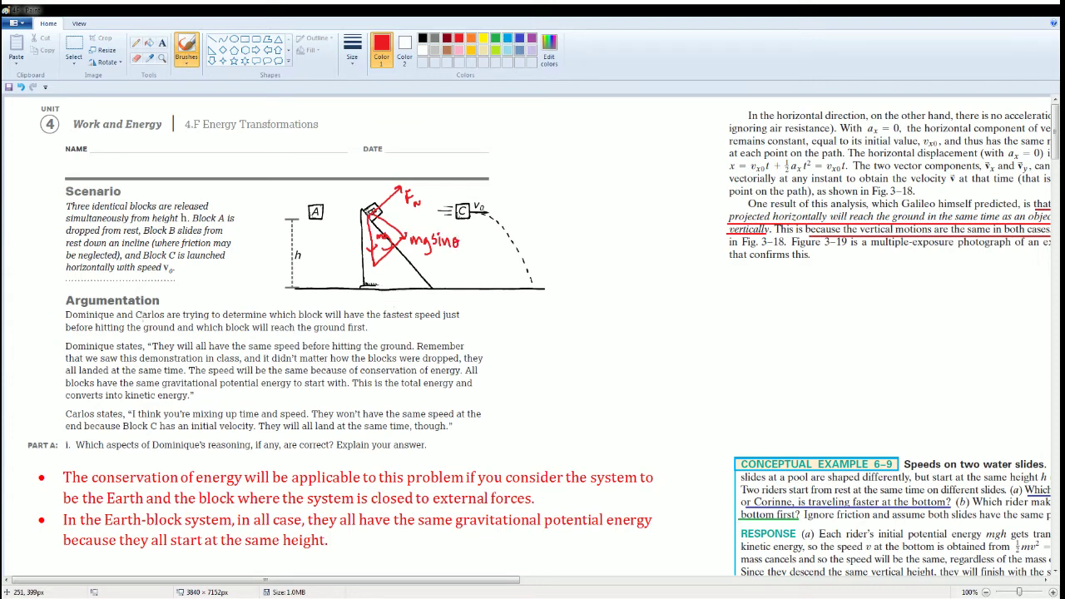
Step: Draw a red Fg arrow with its label on the top block, undoing a stray line
scroll(437, 377, down, 20)
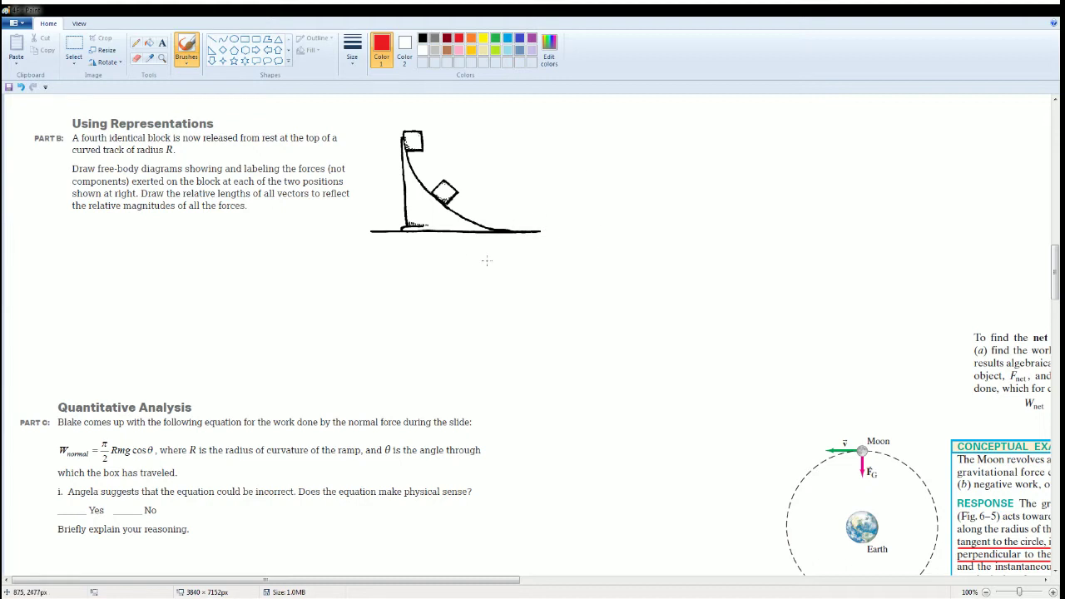
drag(414, 156, 413, 142)
mouse_move(414, 141)
mouse_down()
mouse_move(411, 187)
mouse_move(427, 155)
mouse_up()
drag(420, 163, 453, 239)
key(ctrl+z)
Step: Draw and label a downward red Fg arrow and an FN arrow on the lower block
drag(444, 192, 445, 248)
drag(448, 240, 450, 240)
mouse_move(452, 214)
mouse_down()
mouse_move(450, 225)
mouse_move(461, 211)
mouse_up()
mouse_move(452, 219)
mouse_down()
mouse_move(459, 237)
mouse_move(452, 185)
mouse_move(480, 132)
mouse_move(477, 176)
mouse_move(485, 162)
mouse_up()
drag(478, 170, 498, 164)
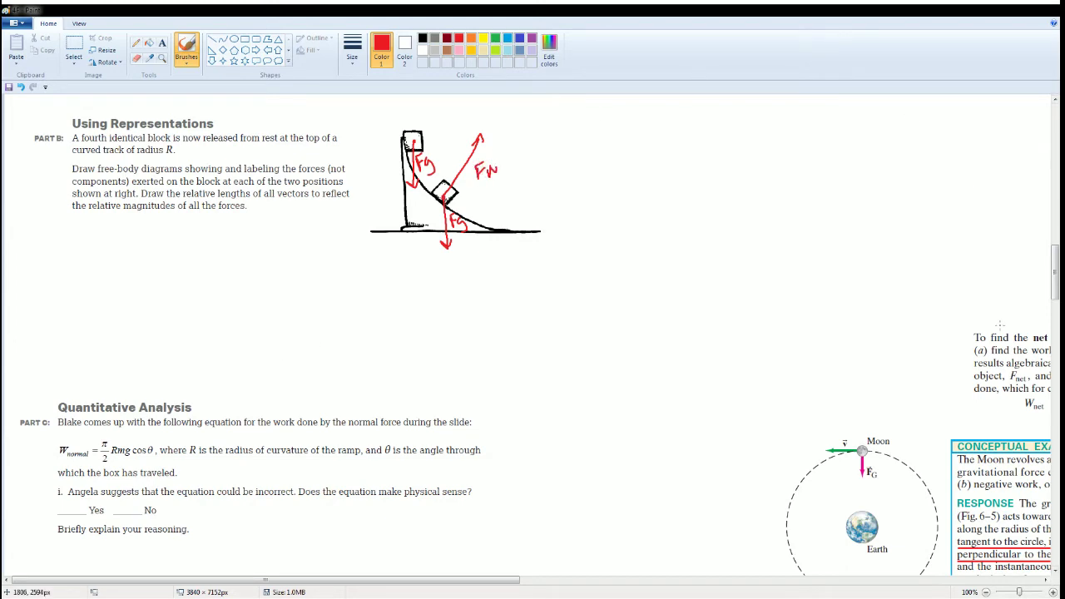
drag(1053, 293, 1053, 323)
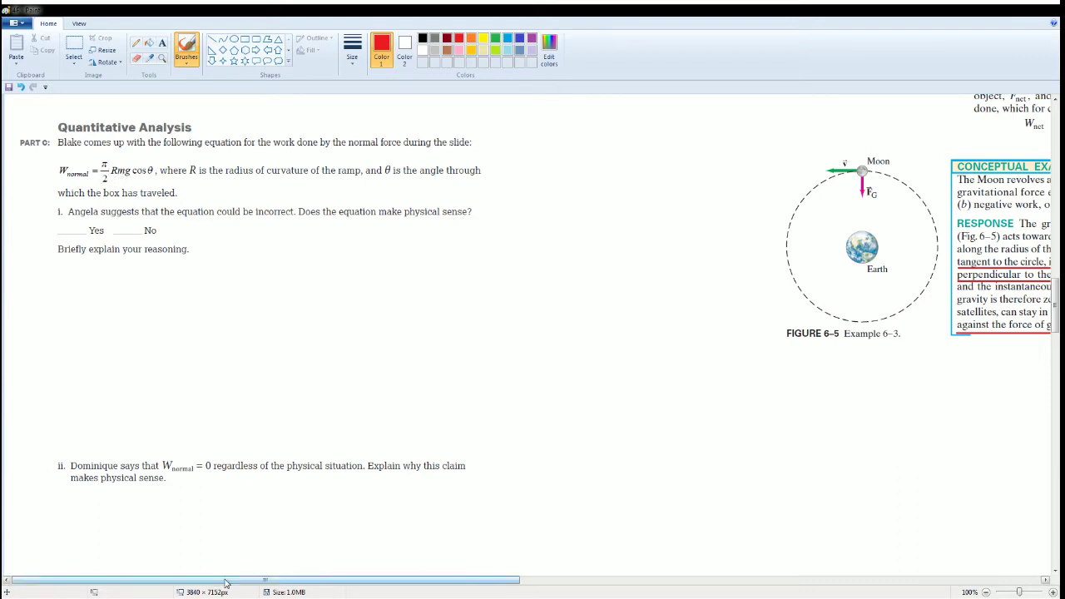
Step: Paste the red Part C i answer saying the equation fails since halfway work isn't zero
drag(225, 580, 459, 551)
scroll(453, 524, up, 3)
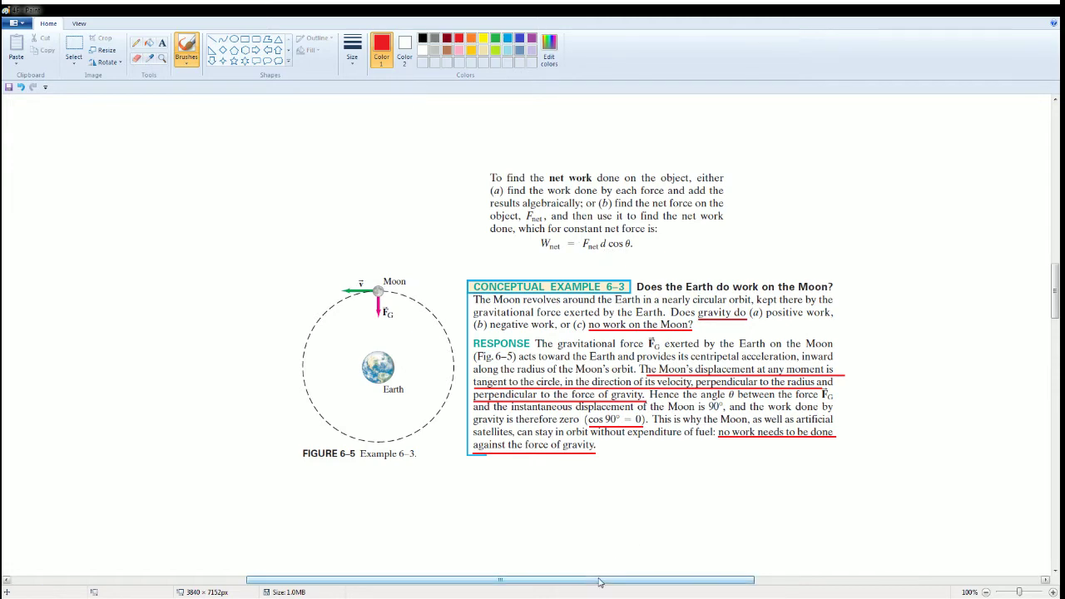
drag(617, 580, 370, 580)
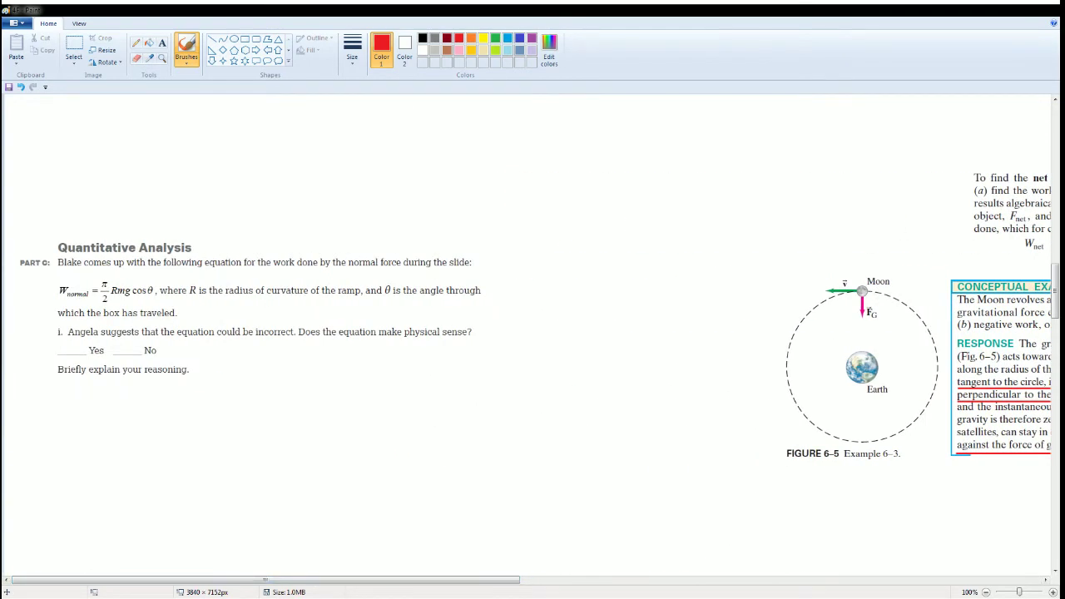
key(ctrl+v)
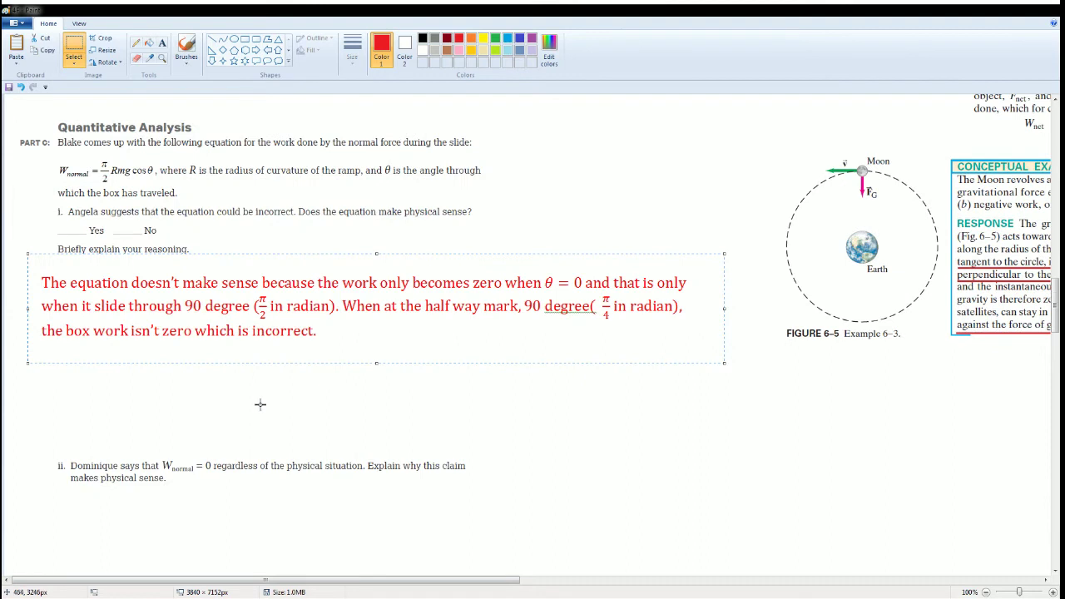
Step: Replace the second 90 in the Part C i answer with a handwritten red 45
click(126, 408)
drag(522, 294, 542, 313)
key(Delete)
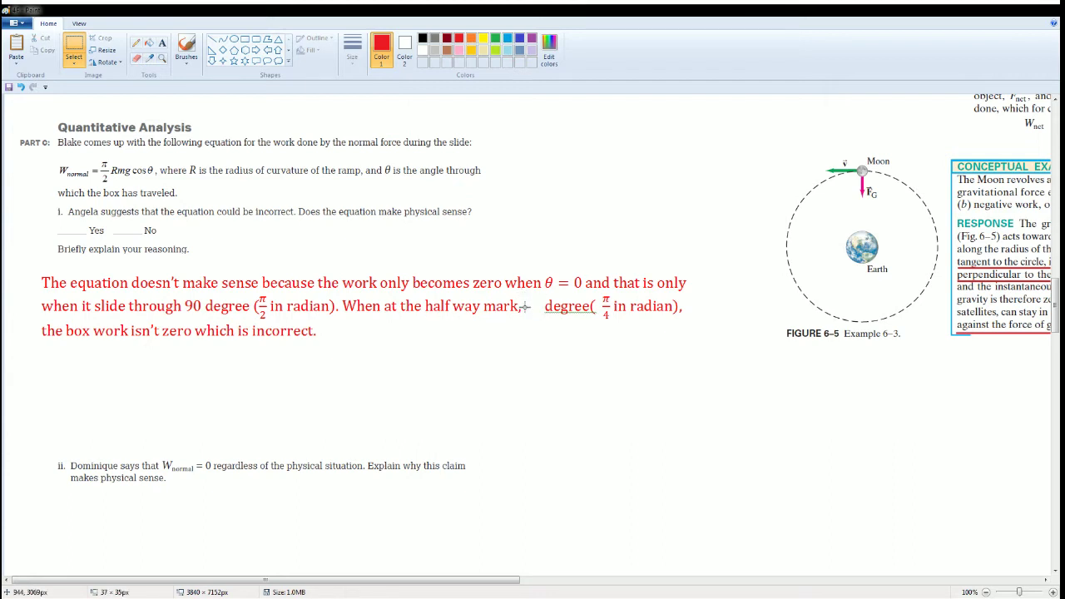
click(178, 45)
drag(526, 299, 533, 314)
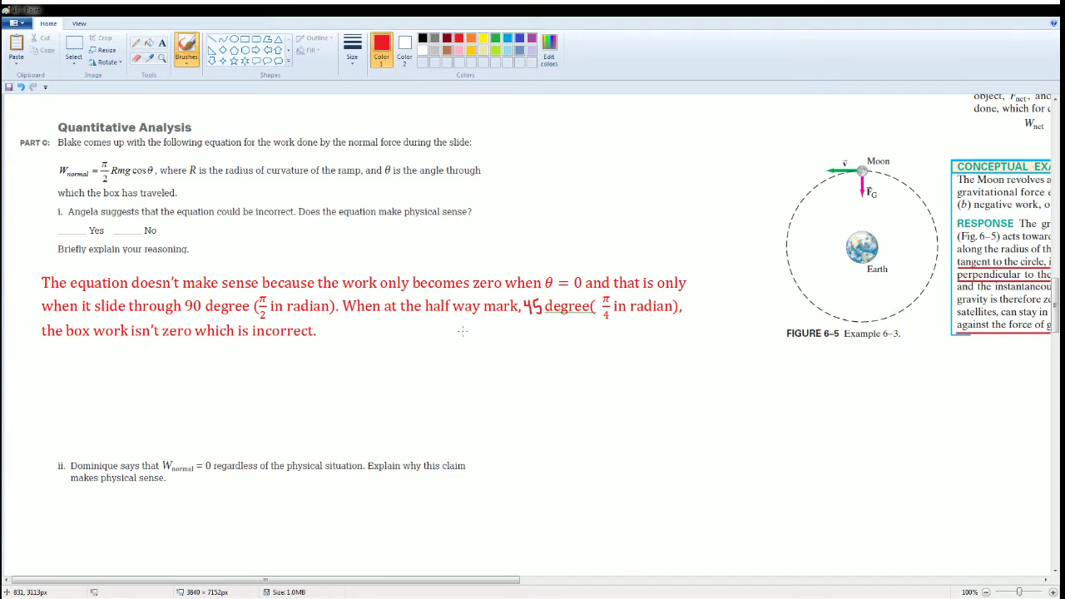
Step: Handwrite Wn = π/2 Rmg cos(45) in red below the Part C i answer
mouse_move(463, 331)
mouse_down()
mouse_move(489, 343)
mouse_move(519, 325)
mouse_move(509, 338)
mouse_up()
drag(516, 328, 521, 343)
drag(515, 346, 530, 350)
drag(531, 339, 568, 347)
mouse_move(571, 341)
mouse_down()
mouse_move(567, 358)
mouse_move(591, 350)
mouse_up()
mouse_move(600, 337)
mouse_down()
mouse_move(593, 353)
mouse_move(612, 350)
mouse_up()
drag(620, 336, 625, 350)
mouse_move(635, 336)
mouse_down()
mouse_move(631, 349)
mouse_move(641, 333)
mouse_up()
mouse_move(642, 332)
mouse_down()
mouse_move(645, 349)
mouse_move(616, 376)
mouse_move(638, 354)
mouse_move(628, 399)
mouse_up()
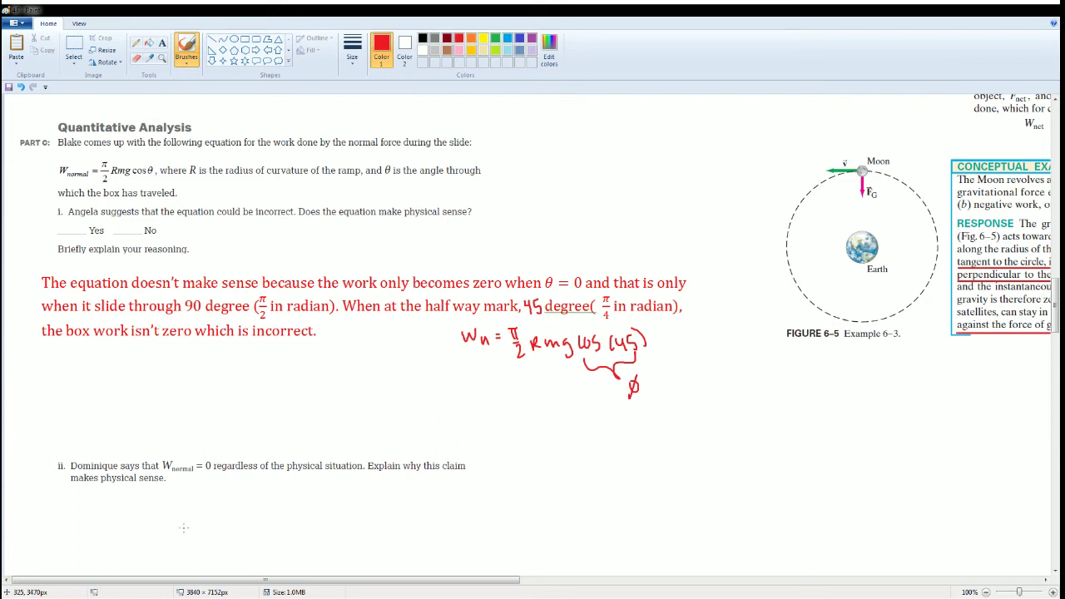
Step: Mark No with a red X and note 'cosθ = 0 only at 90°'
mouse_move(117, 220)
mouse_down()
mouse_move(130, 236)
mouse_move(114, 230)
mouse_up()
mouse_move(522, 263)
mouse_down()
mouse_move(517, 271)
mouse_move(561, 263)
mouse_move(569, 249)
mouse_move(612, 251)
mouse_up()
mouse_move(618, 244)
mouse_down()
mouse_move(621, 255)
mouse_move(644, 246)
mouse_up()
mouse_move(641, 239)
mouse_down()
mouse_move(668, 238)
mouse_move(671, 223)
mouse_up()
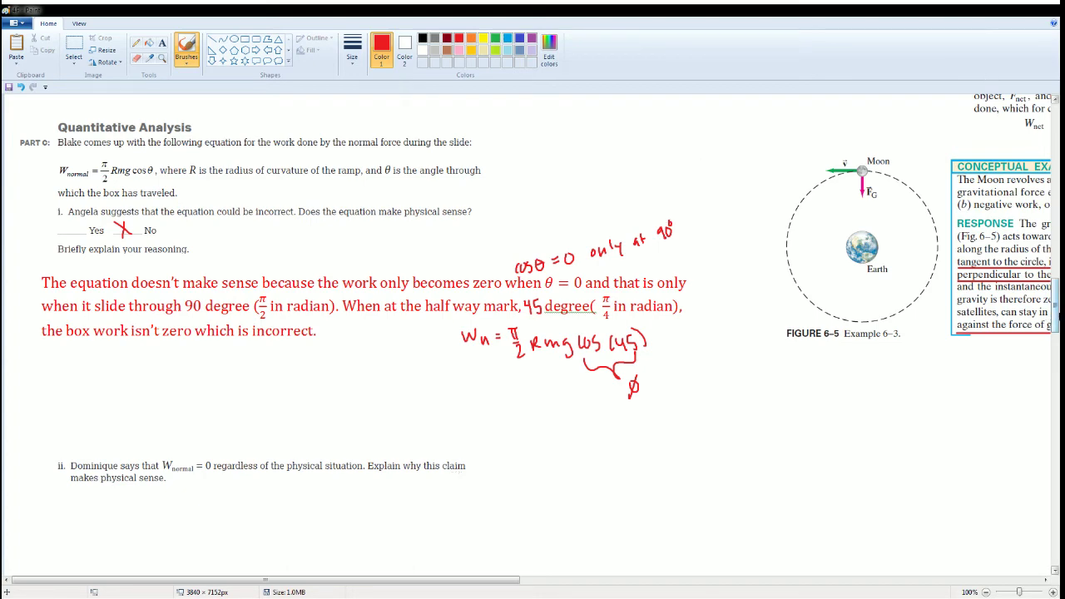
Step: In Example 6-3, label the Moon's velocity arrow with a green d
scroll(1055, 316, down, 1)
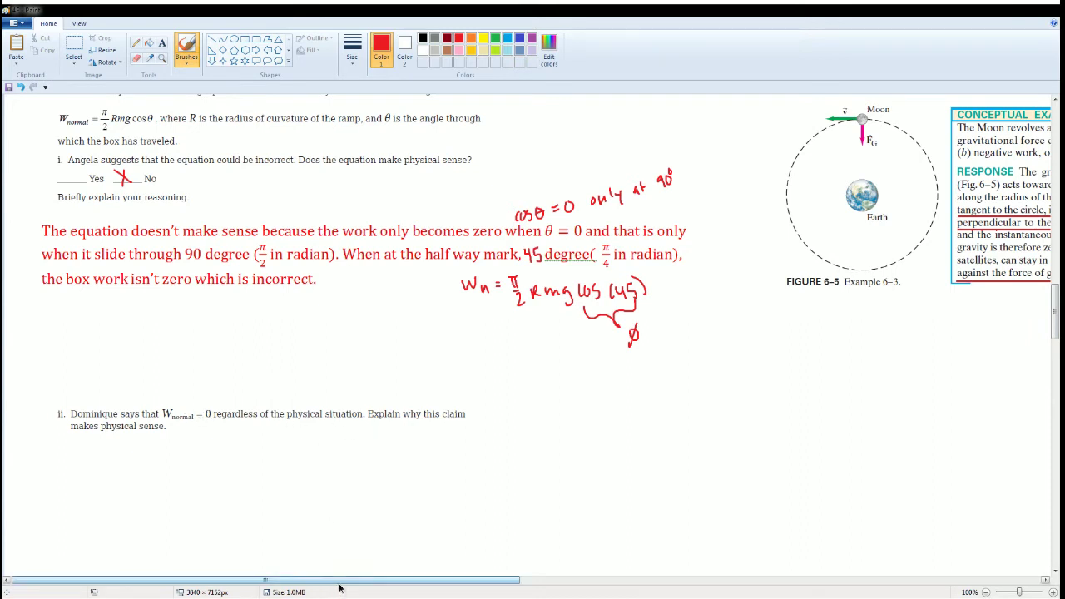
drag(339, 587, 663, 587)
scroll(542, 506, up, 3)
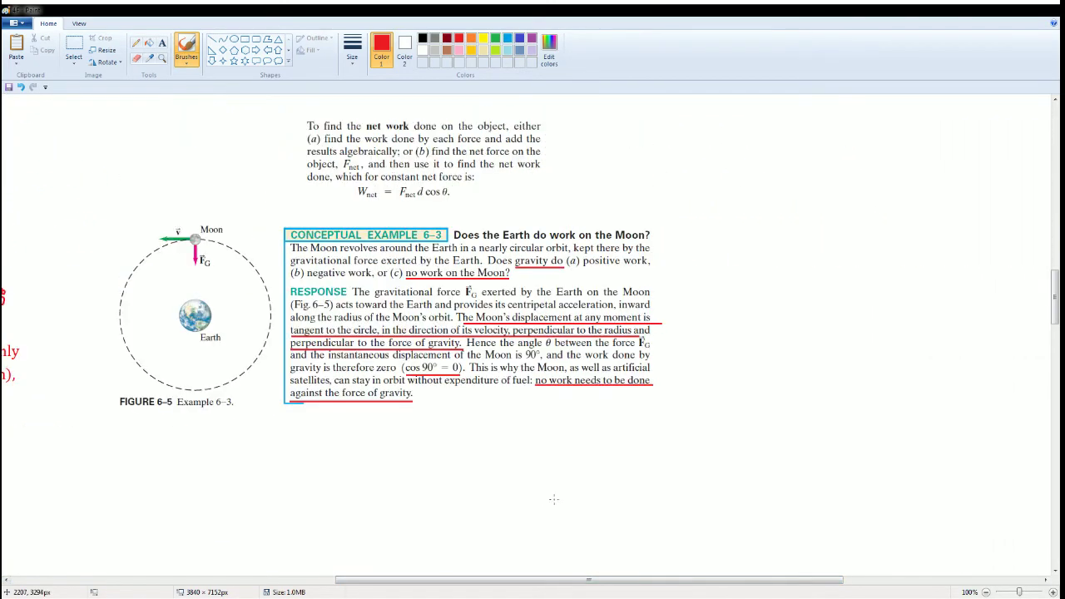
drag(517, 581, 545, 594)
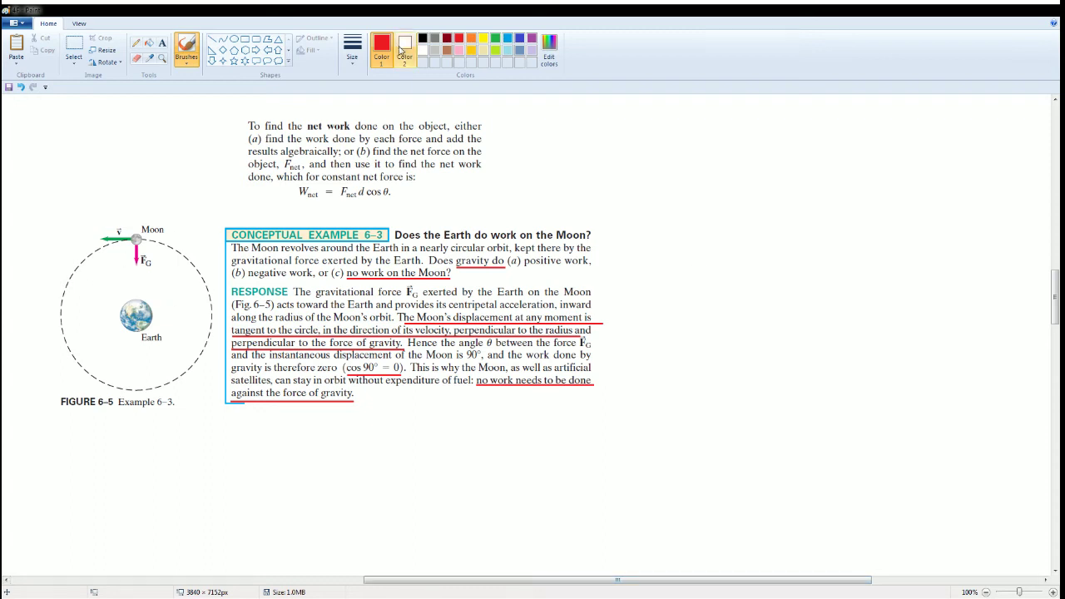
click(495, 38)
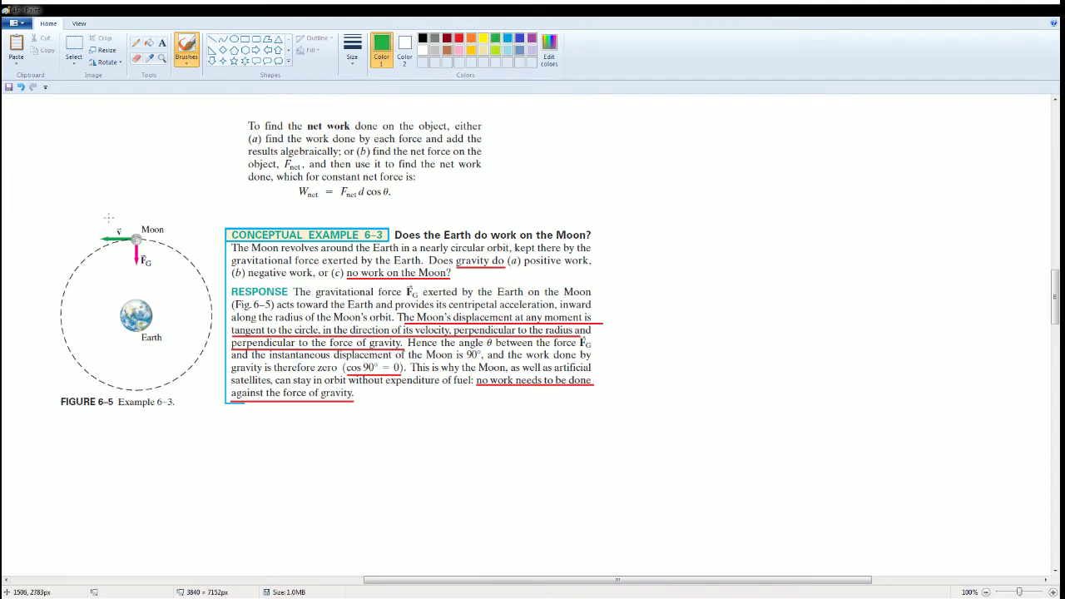
drag(110, 218, 114, 226)
Step: Switch back to red and mark ø beside the Moon's gravity arrow
click(459, 38)
drag(127, 243, 116, 267)
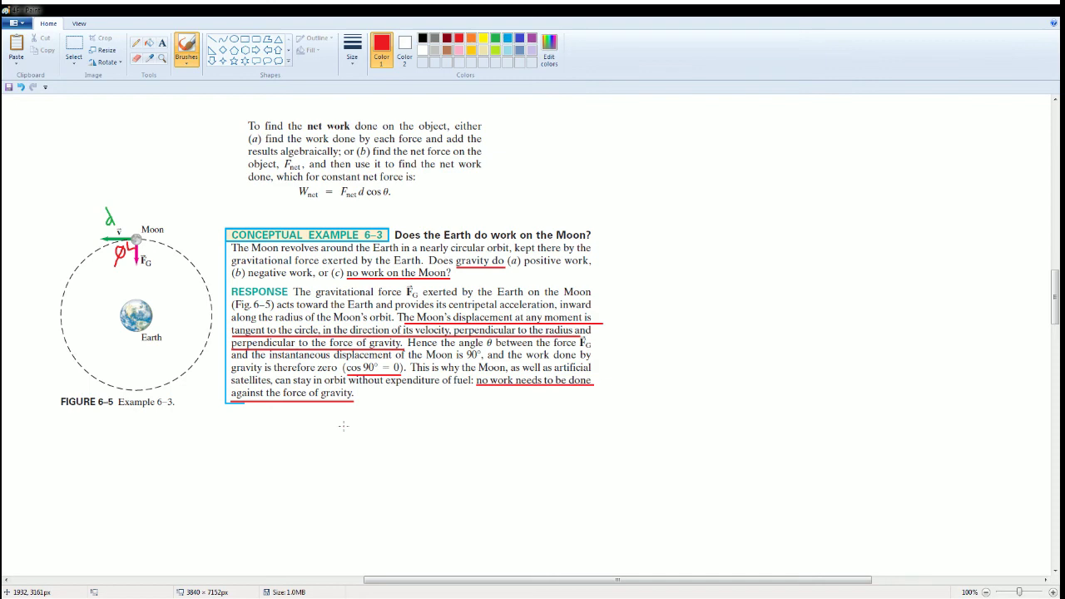
drag(449, 580, 107, 581)
scroll(105, 543, down, 3)
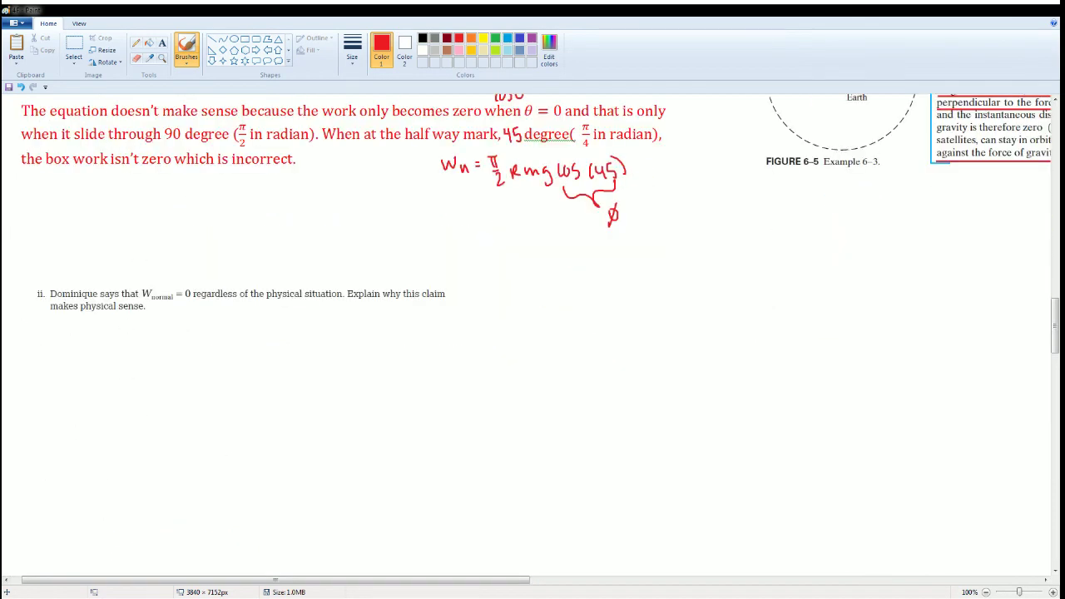
Step: Paste the red Part C ii answer: normal force does zero work, perpendicular to displacement
key(ctrl+z)
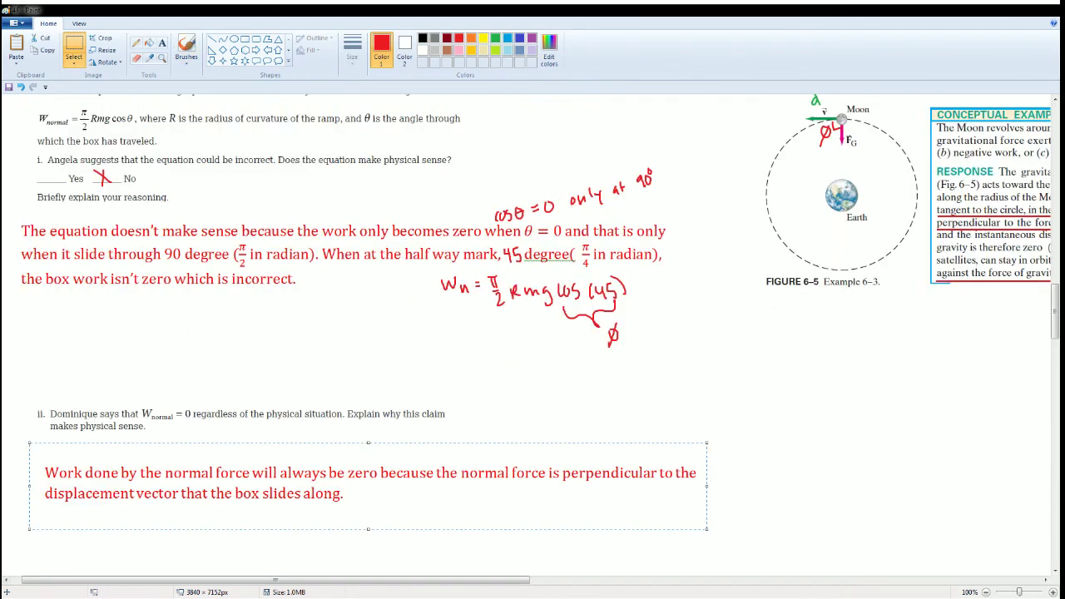
click(715, 416)
drag(272, 580, 346, 580)
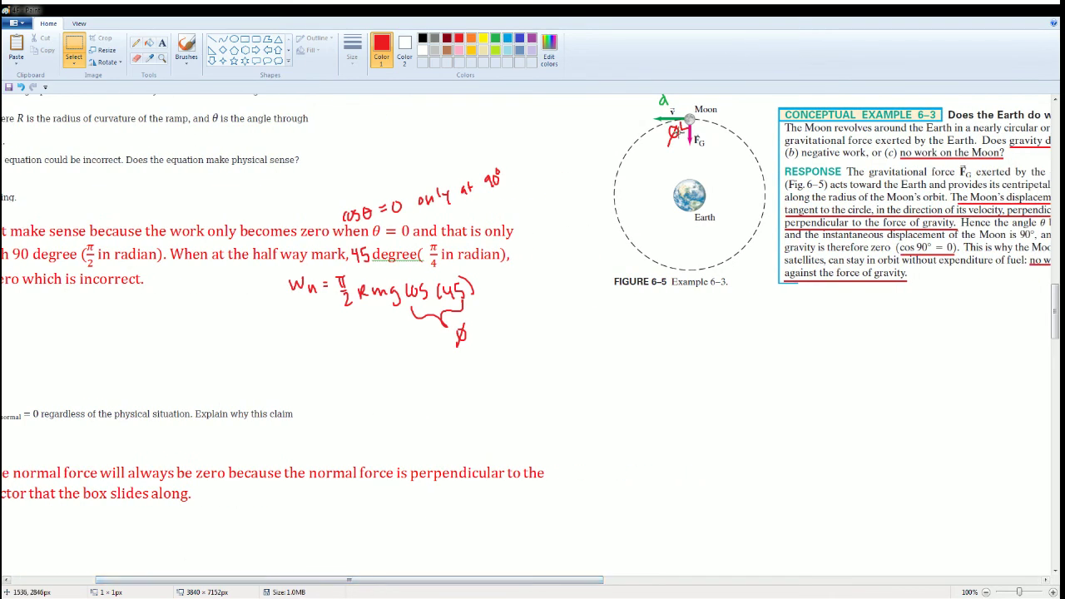
drag(400, 586, 316, 583)
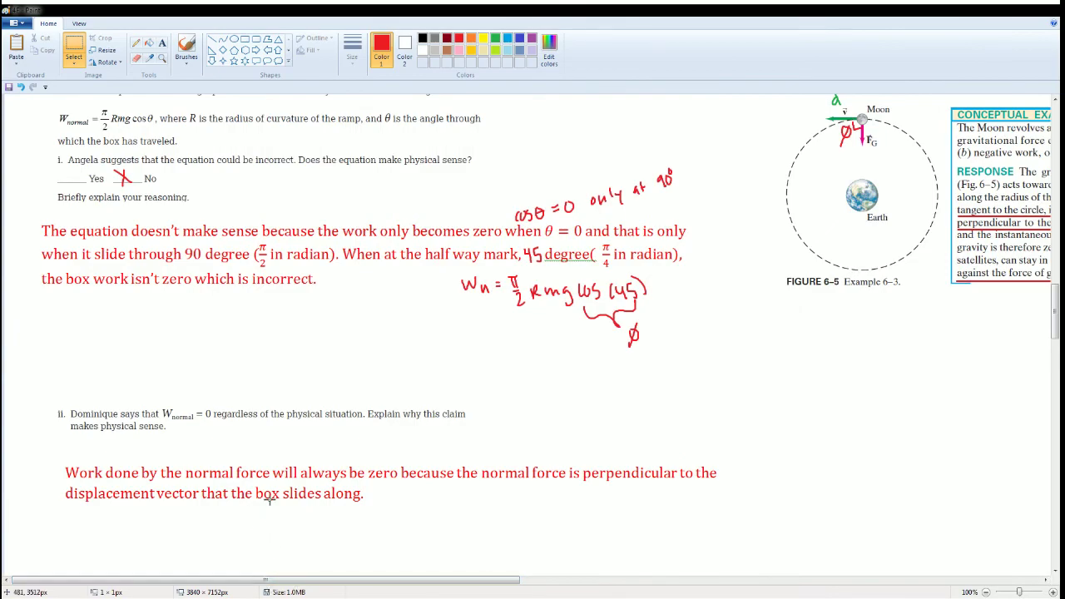
scroll(270, 497, down, 3)
scroll(271, 497, up, 20)
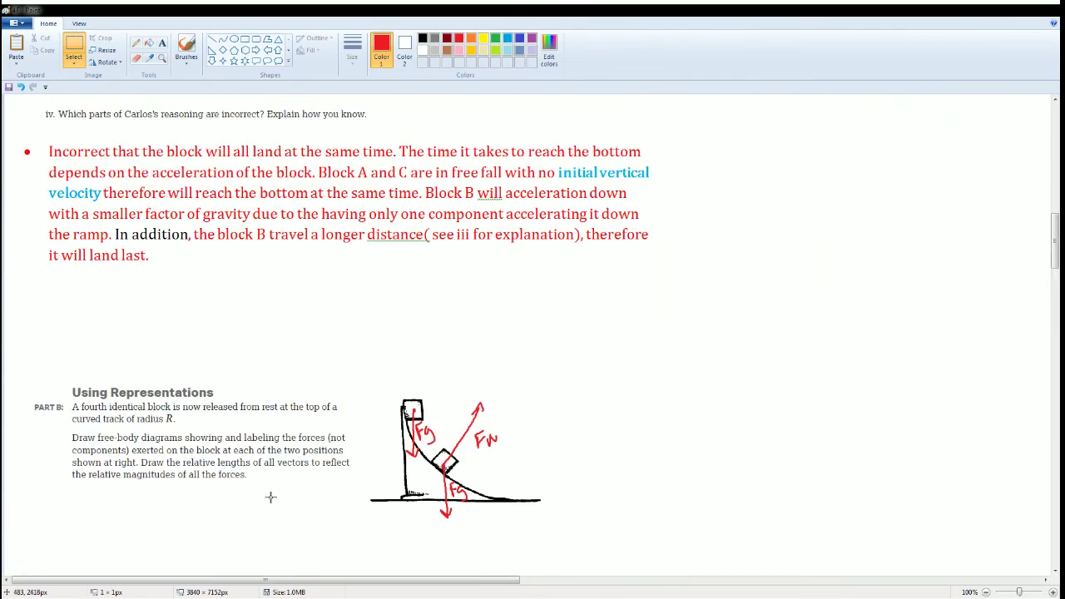
scroll(270, 497, up, 15)
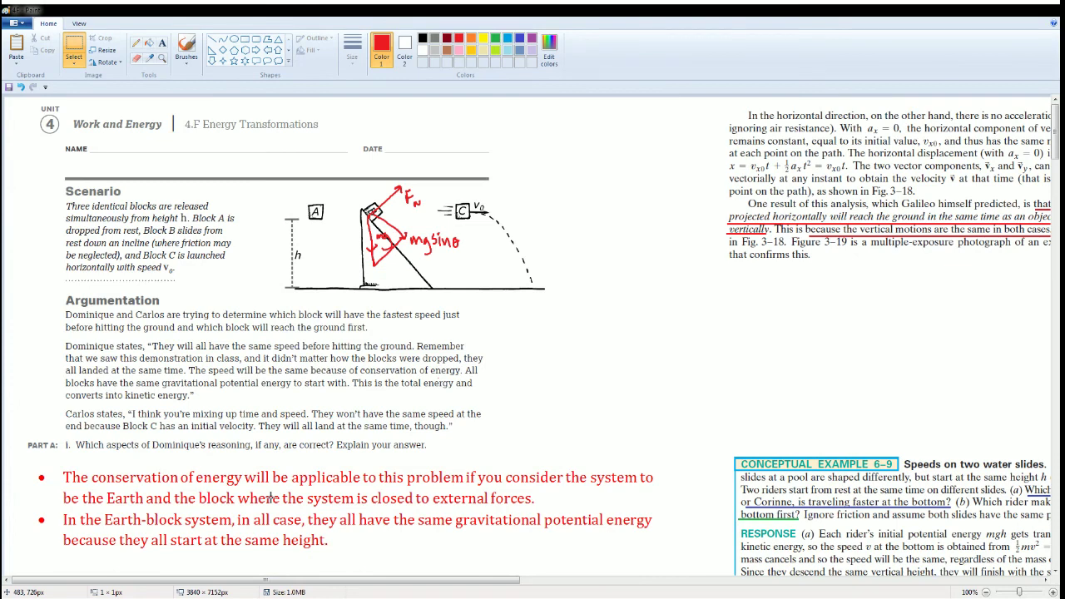